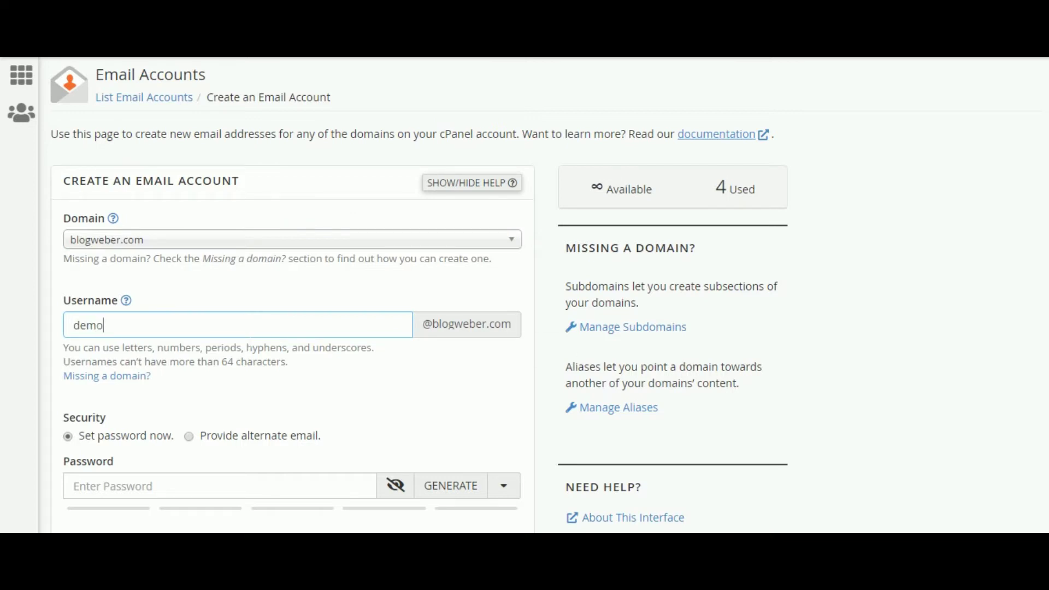
- Enter a strong password, choose Unlimited storage, and create the demo email account
{"action": "scroll", "coordinate": [168, 399], "scroll_direction": "down", "scroll_amount": 3}
{"action": "left_click", "coordinate": [177, 337]}
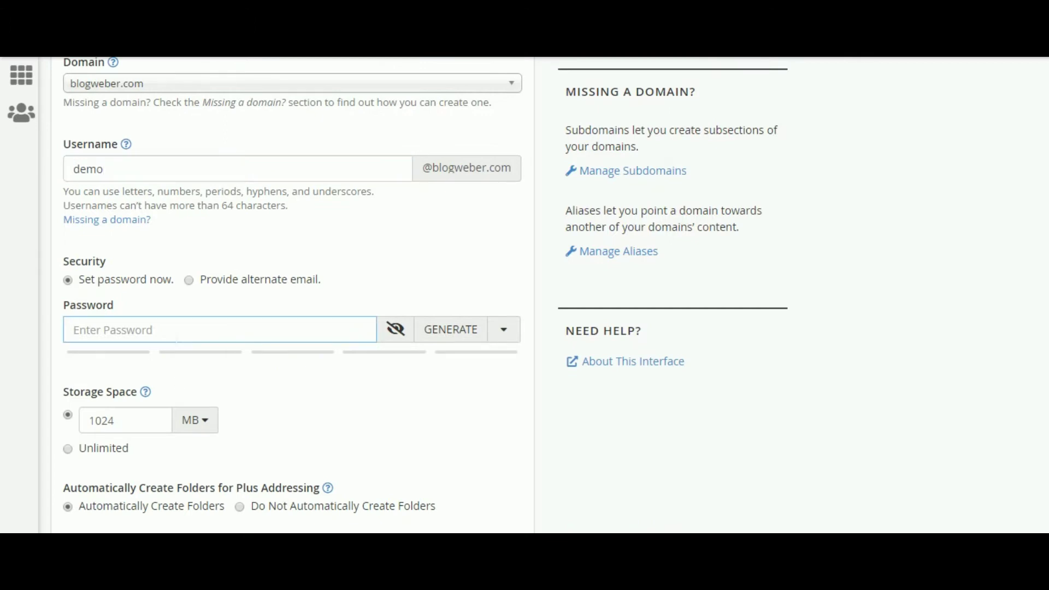
{"action": "type", "text": "•••••"}
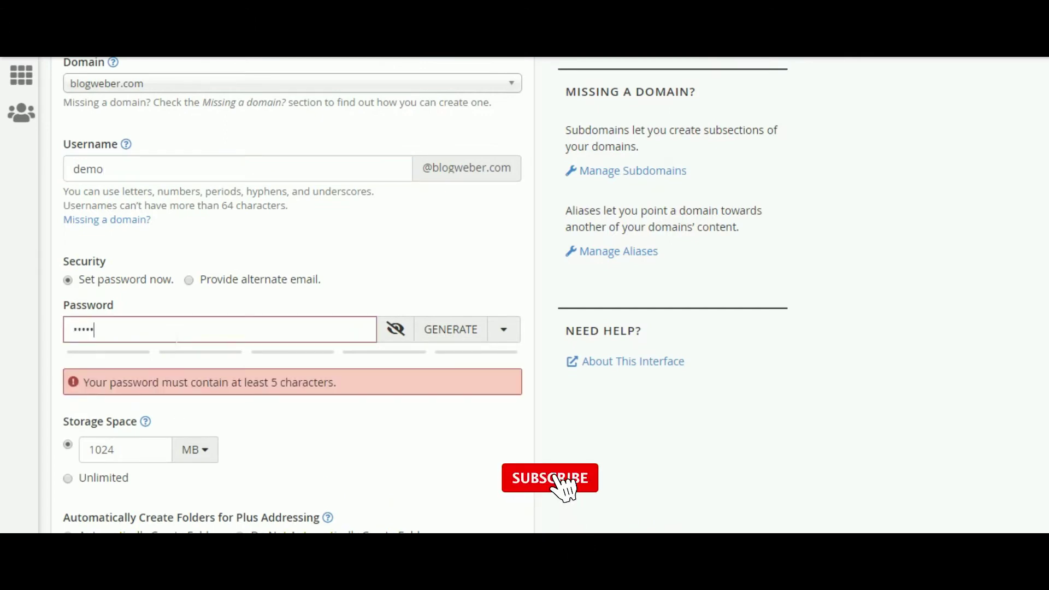
{"action": "type", "text": "••••"}
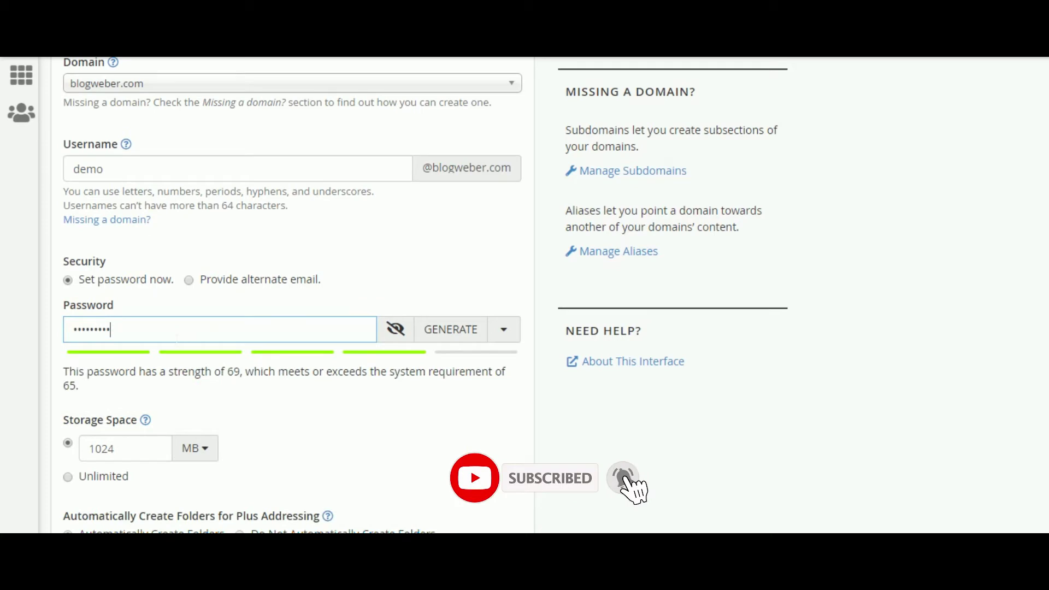
{"action": "type", "text": "•••••"}
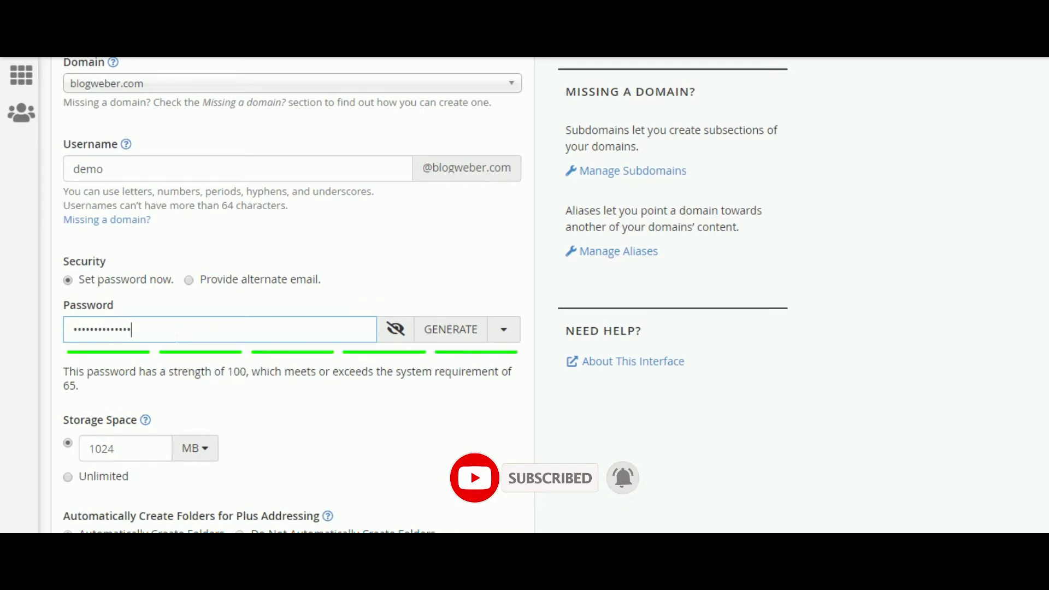
{"action": "left_click", "coordinate": [68, 476]}
{"action": "scroll", "coordinate": [389, 449], "scroll_direction": "down", "scroll_amount": 3}
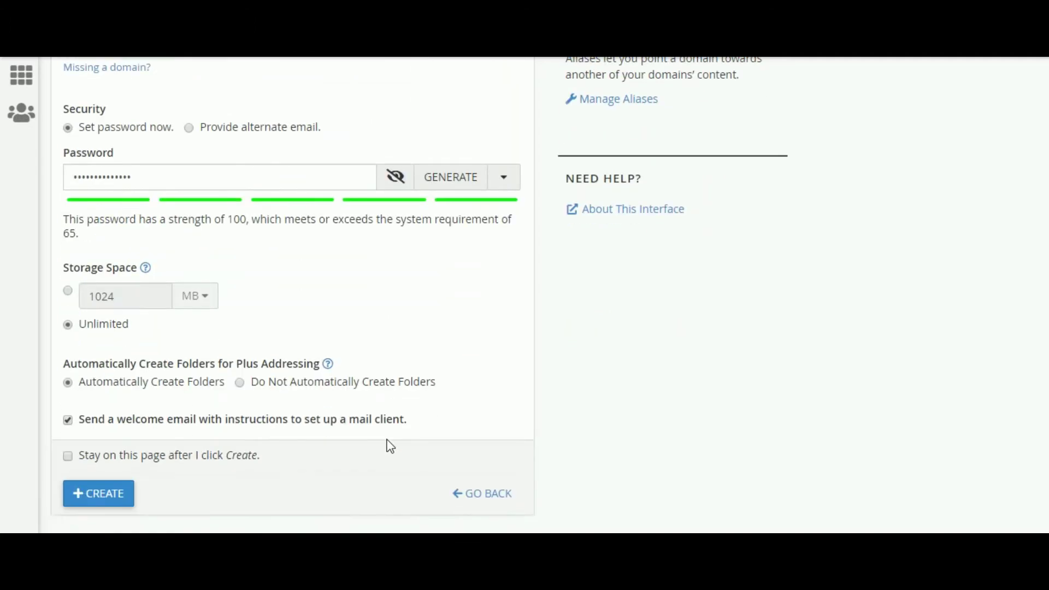
{"action": "scroll", "coordinate": [391, 440], "scroll_direction": "down", "scroll_amount": 2}
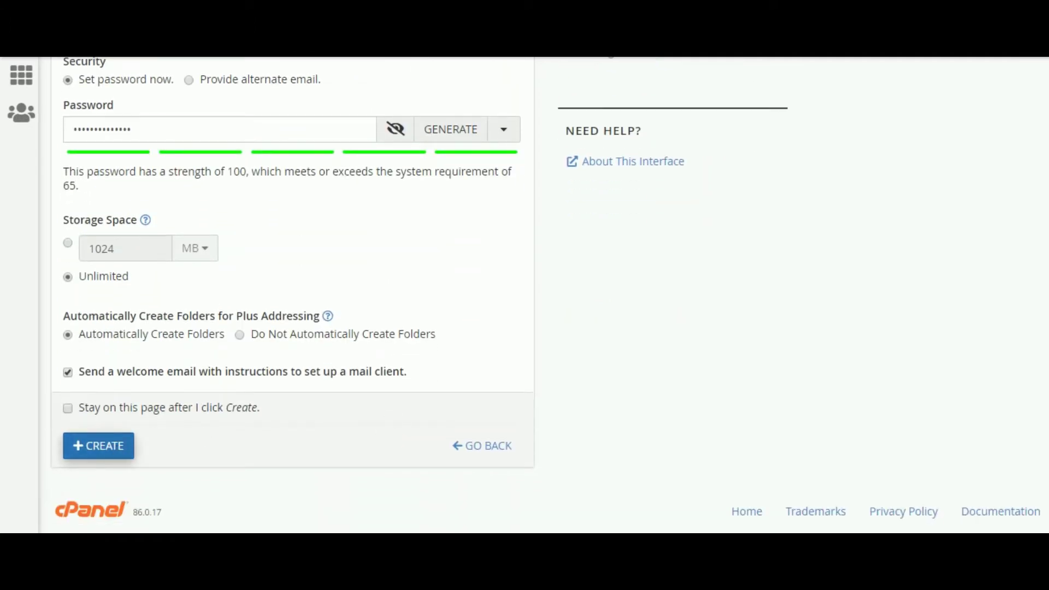
{"action": "left_click", "coordinate": [120, 447]}
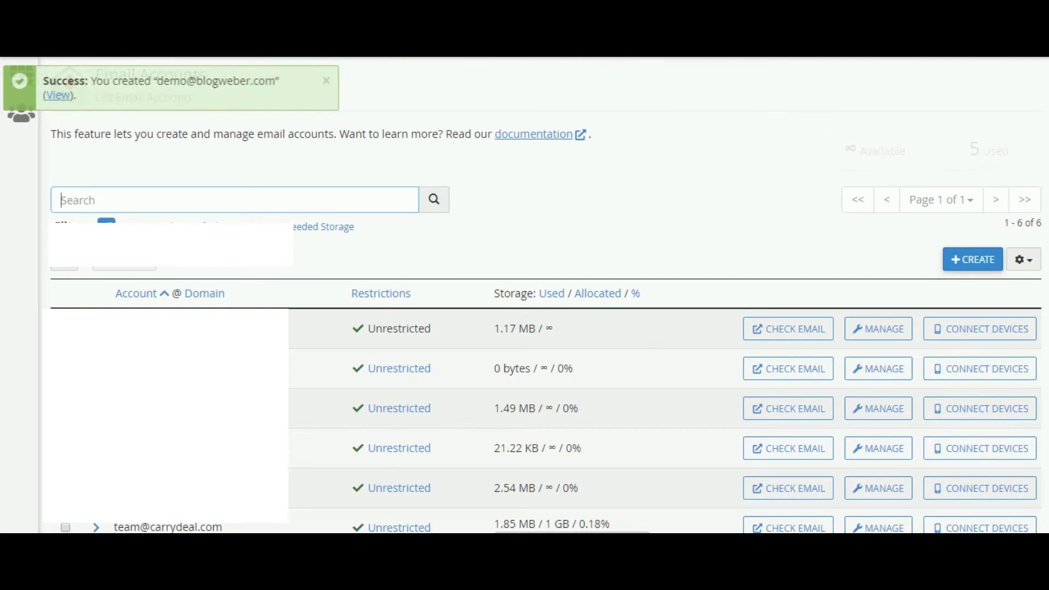
{"action": "scroll", "coordinate": [546, 295], "scroll_direction": "down", "scroll_amount": 2}
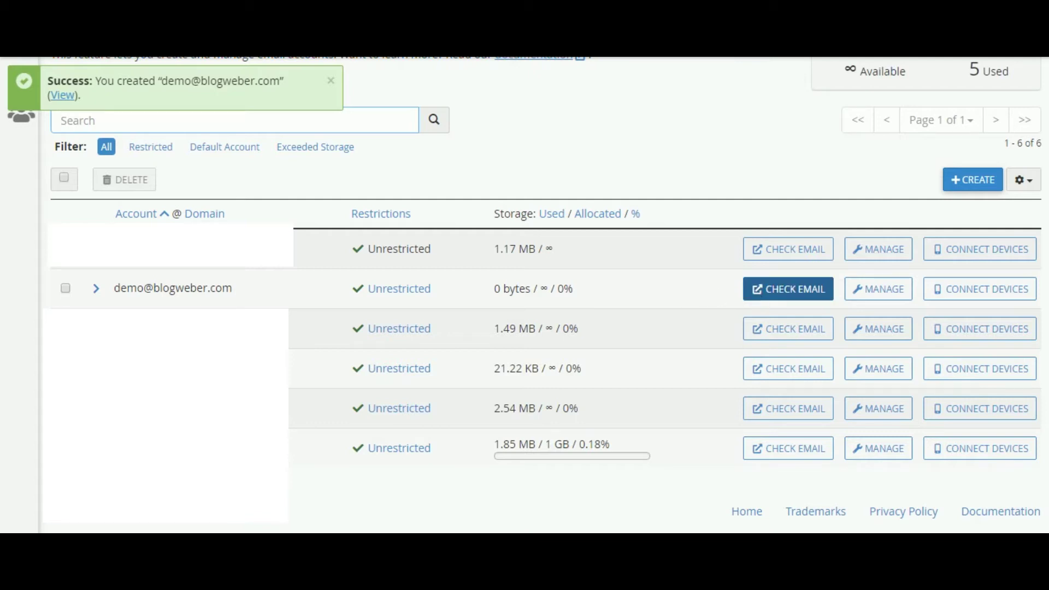
{"action": "left_click", "coordinate": [987, 293]}
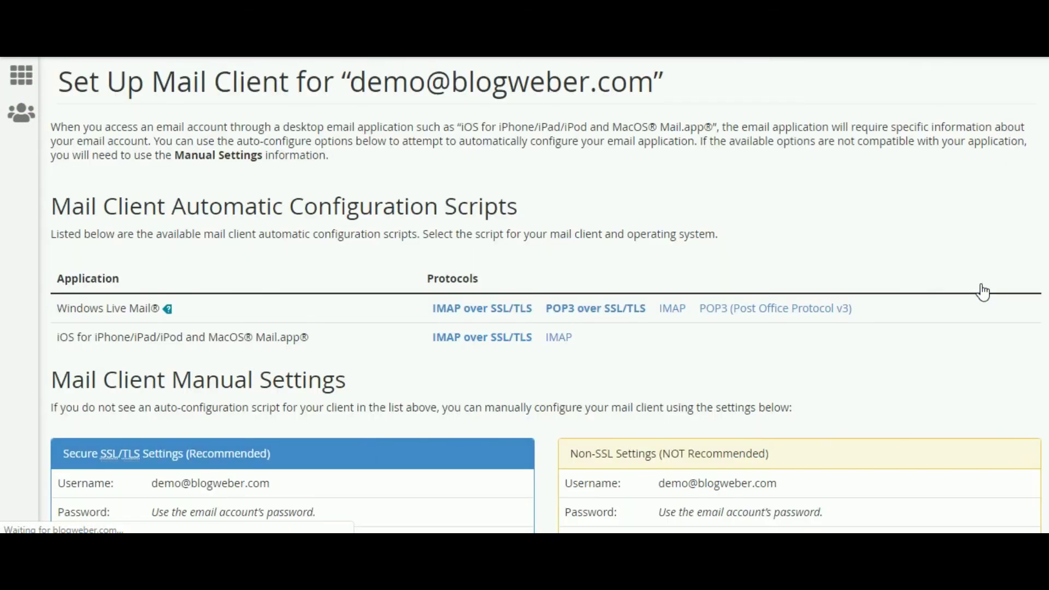
{"action": "scroll", "coordinate": [616, 304], "scroll_direction": "down", "scroll_amount": 7}
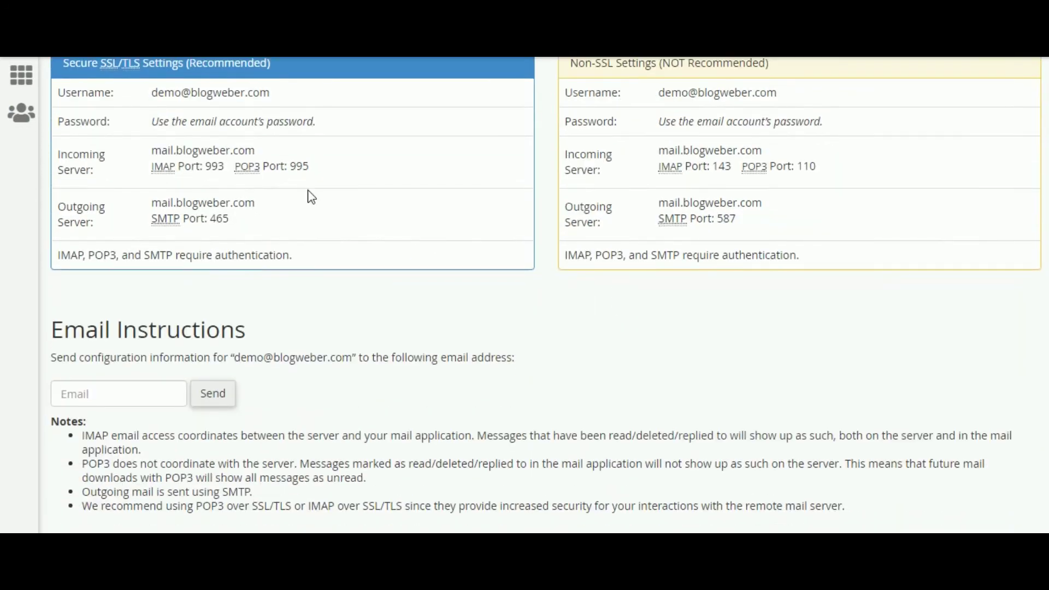
{"action": "scroll", "coordinate": [525, 295], "scroll_direction": "up", "scroll_amount": 2}
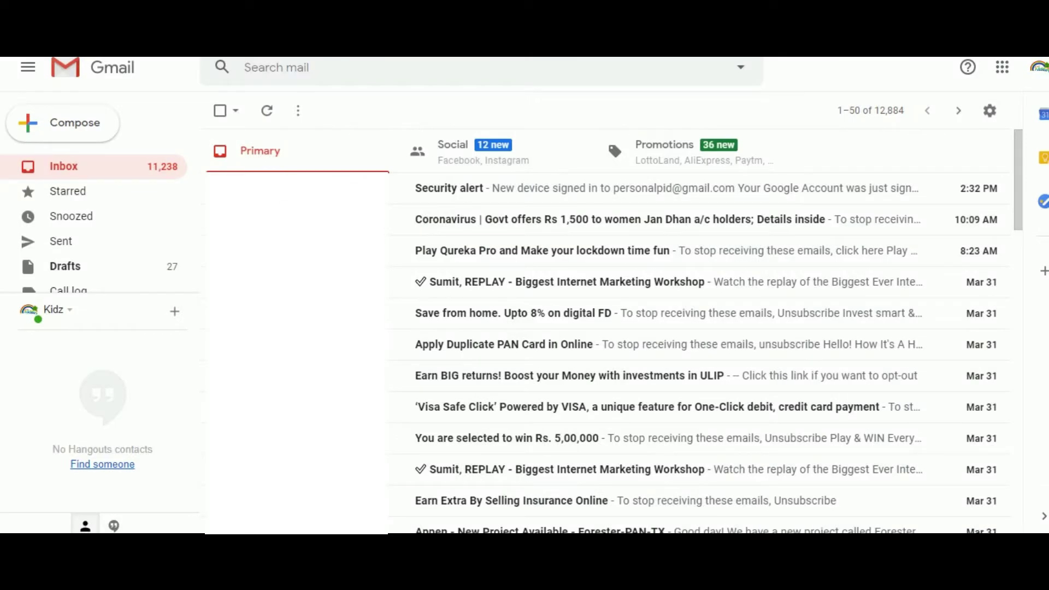
- Go to Gmail's Accounts and Import settings and choose Add a mail account
{"action": "left_click", "coordinate": [1003, 113]}
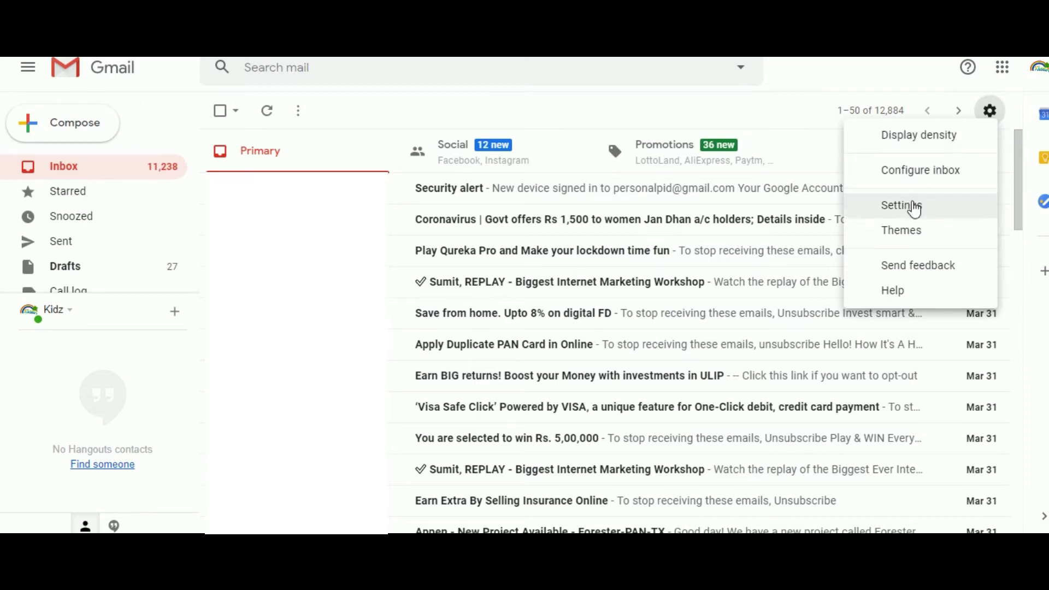
{"action": "left_click", "coordinate": [916, 207]}
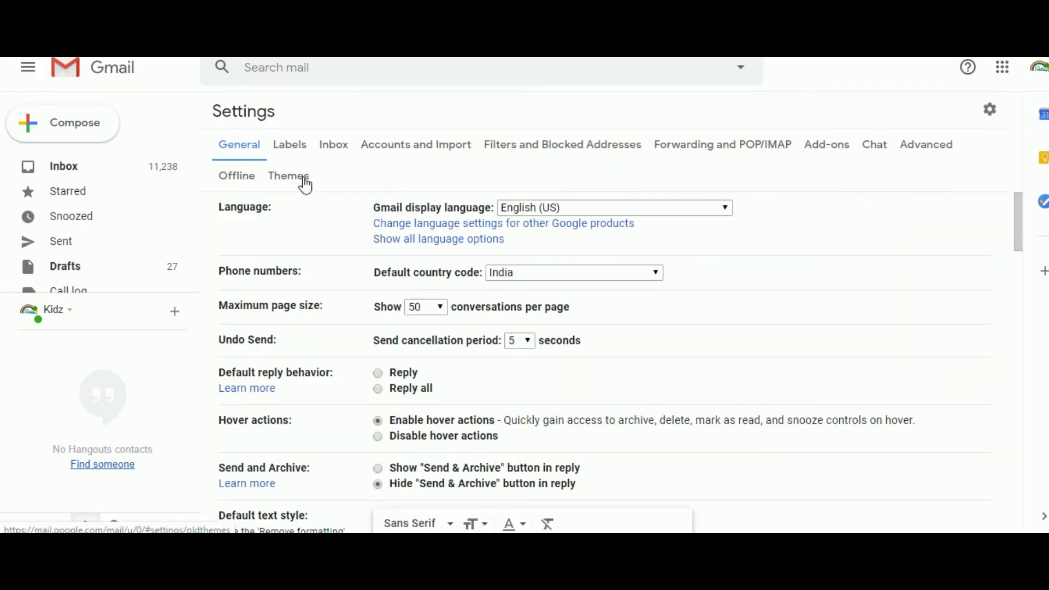
{"action": "left_click", "coordinate": [457, 156]}
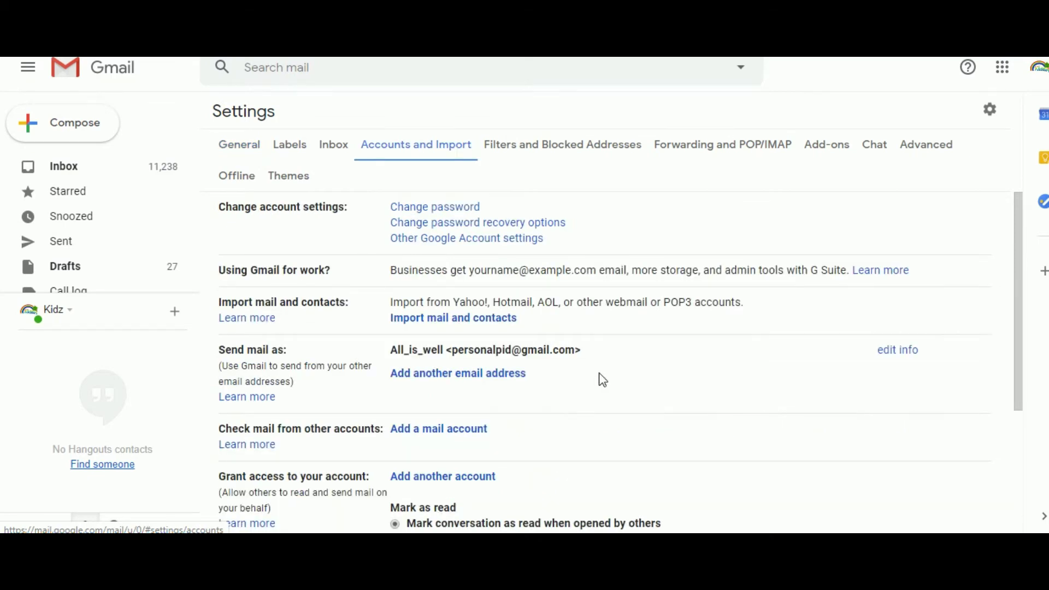
{"action": "scroll", "coordinate": [603, 380], "scroll_direction": "down", "scroll_amount": 4}
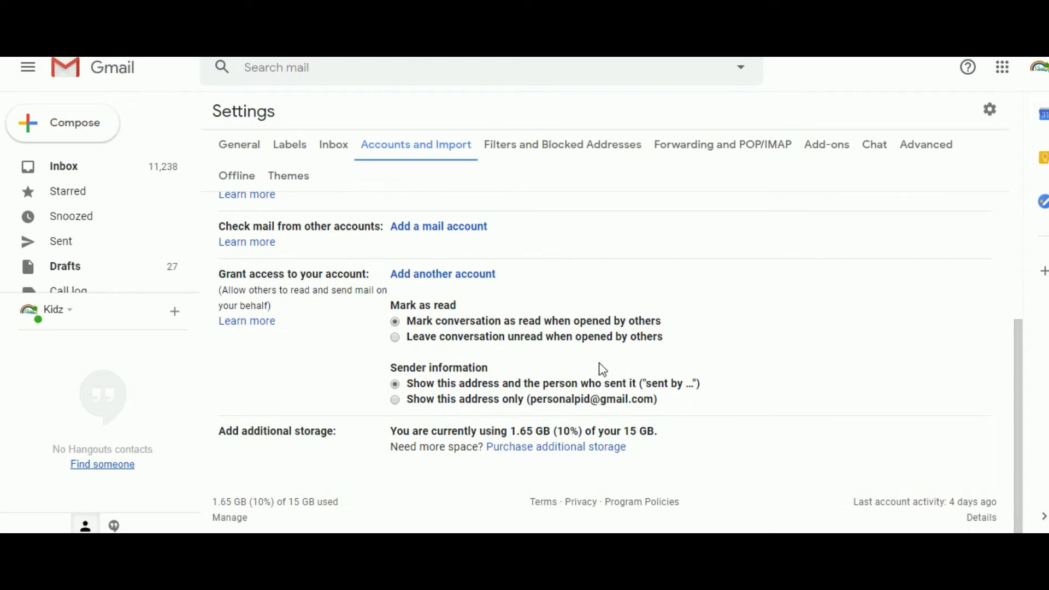
{"action": "scroll", "coordinate": [651, 246], "scroll_direction": "up", "scroll_amount": 2}
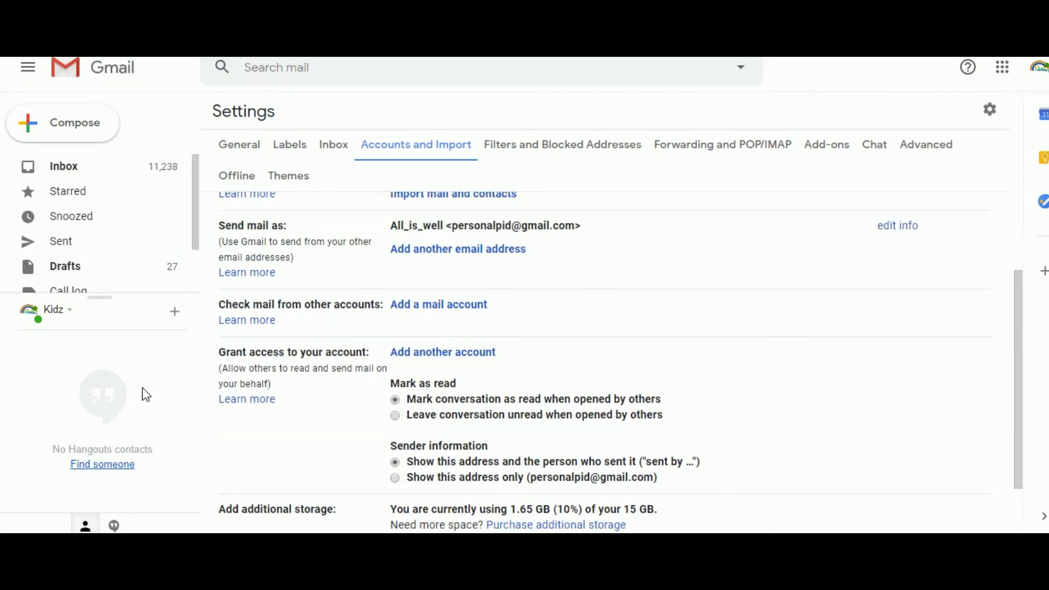
{"action": "left_click", "coordinate": [462, 308]}
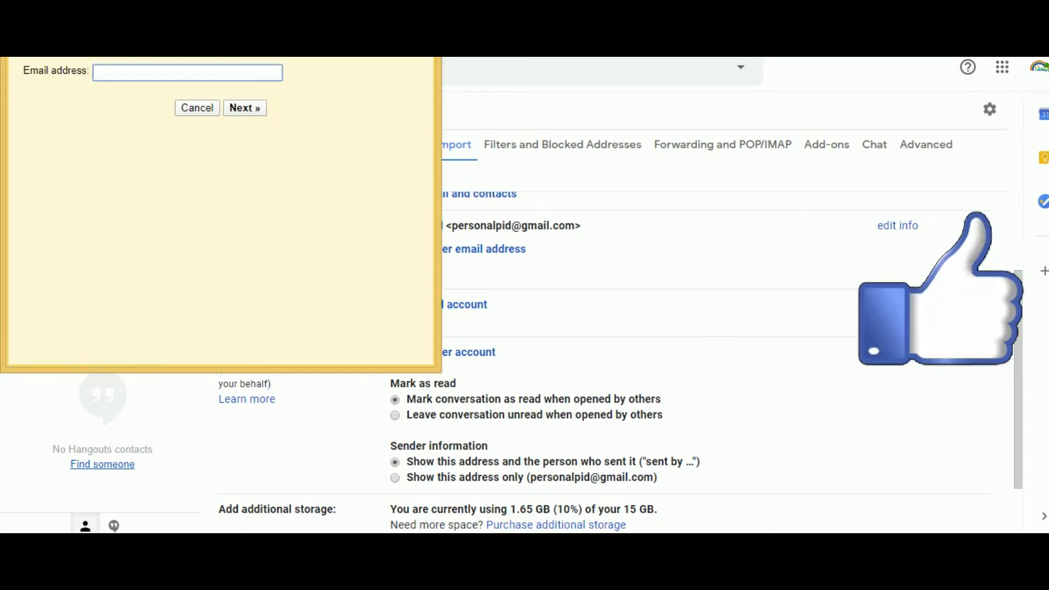
- Arrange the add-account popup beside the cPanel mail client settings page
{"action": "left_click_drag", "start_coordinate": [154, 57], "coordinate": [619, 68]}
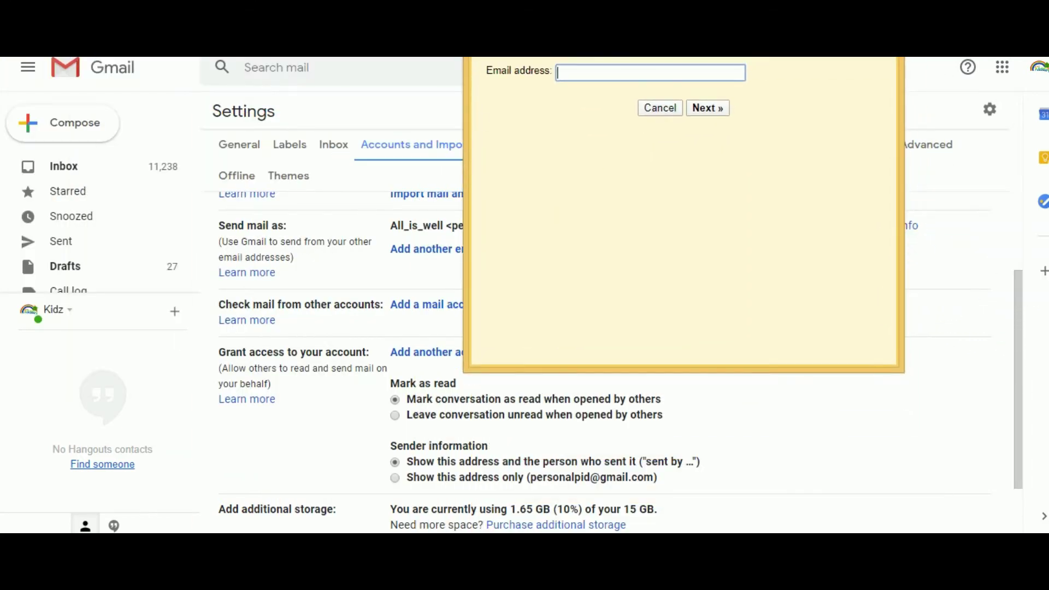
{"action": "key", "text": "super+Down"}
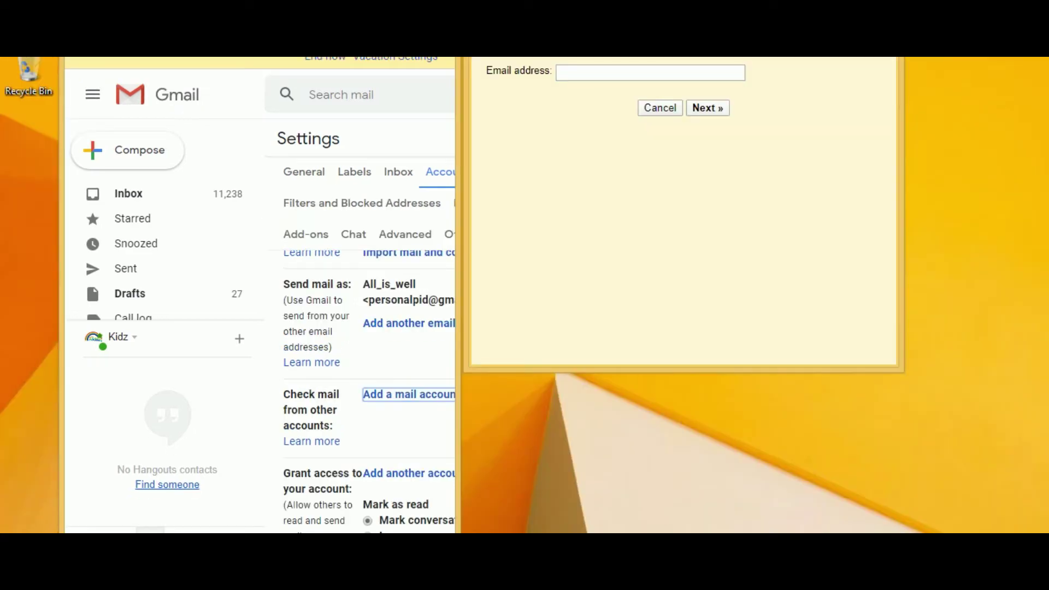
{"action": "left_click_drag", "start_coordinate": [415, 57], "coordinate": [53, 56]}
{"action": "left_click_drag", "start_coordinate": [601, 10], "coordinate": [987, 51]}
{"action": "key", "text": "super+Right"}
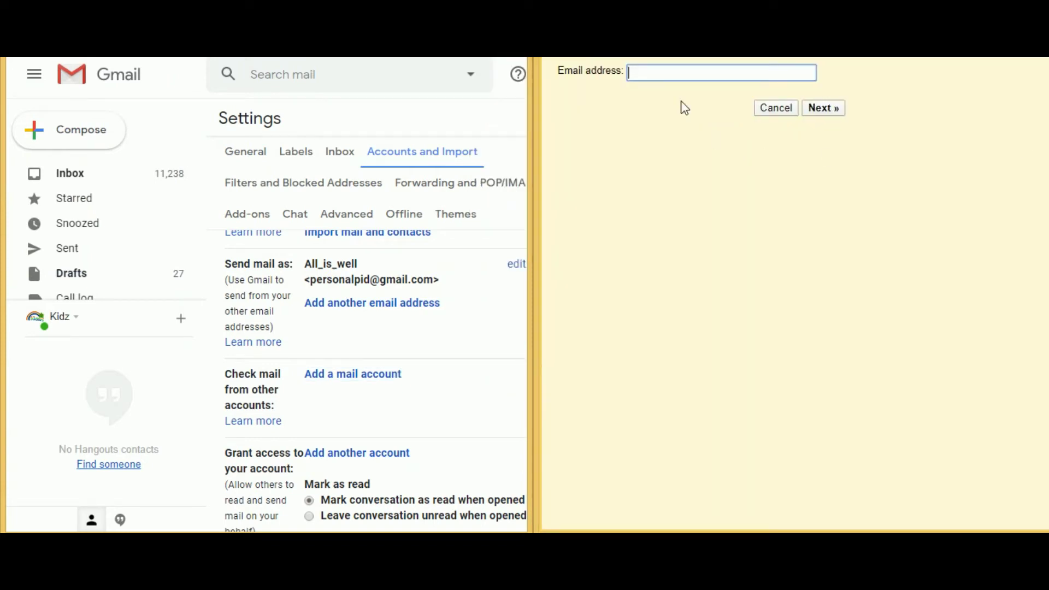
{"action": "key", "text": "alt+Tab"}
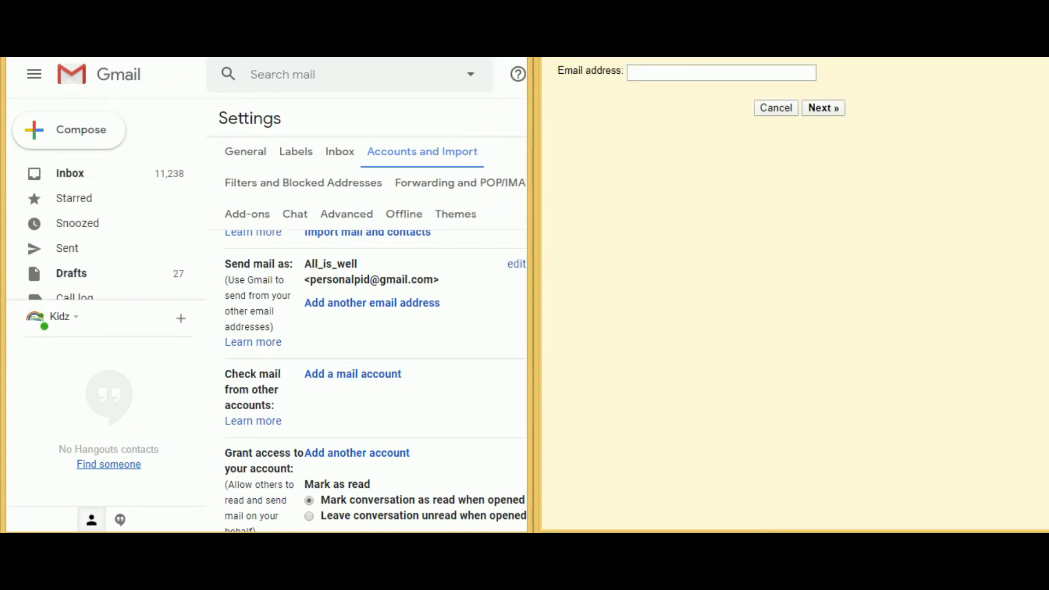
{"action": "scroll", "coordinate": [238, 430], "scroll_direction": "down", "scroll_amount": 1}
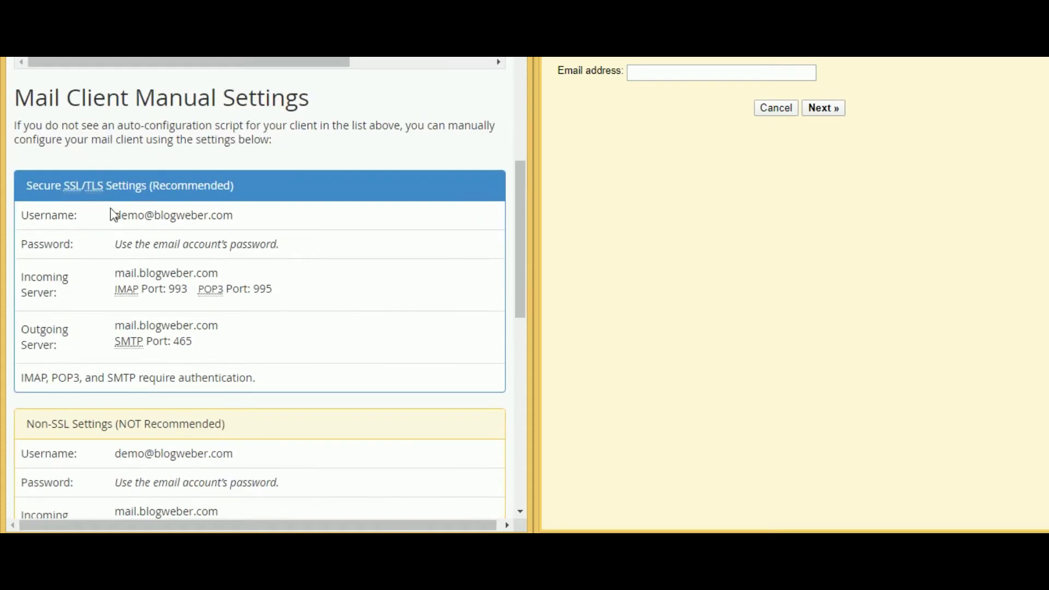
{"action": "left_click_drag", "start_coordinate": [115, 215], "coordinate": [238, 216]}
{"action": "right_click", "coordinate": [192, 208]}
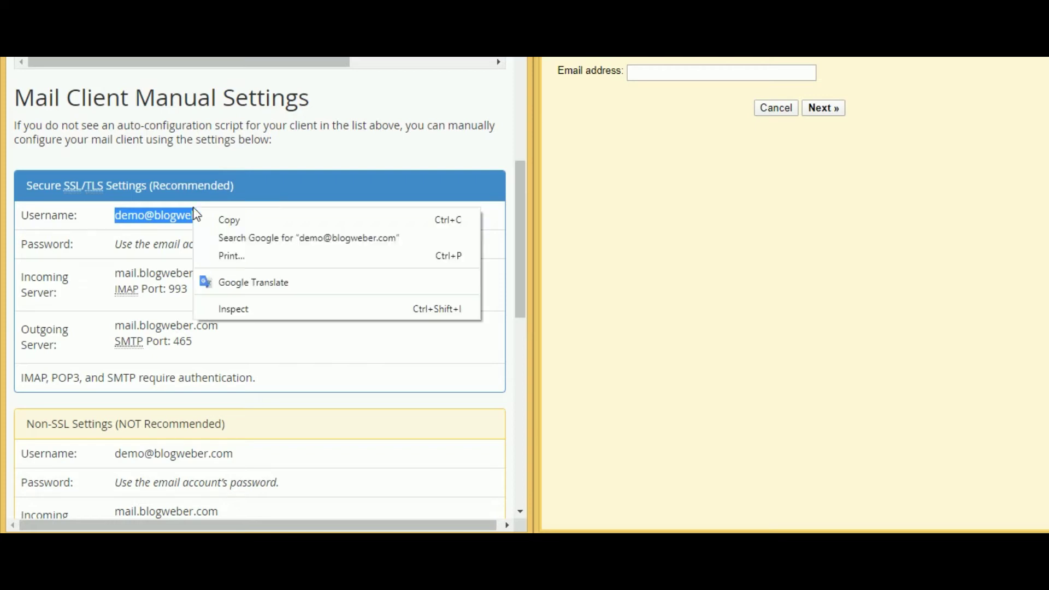
{"action": "left_click", "coordinate": [233, 221]}
{"action": "left_click", "coordinate": [633, 73]}
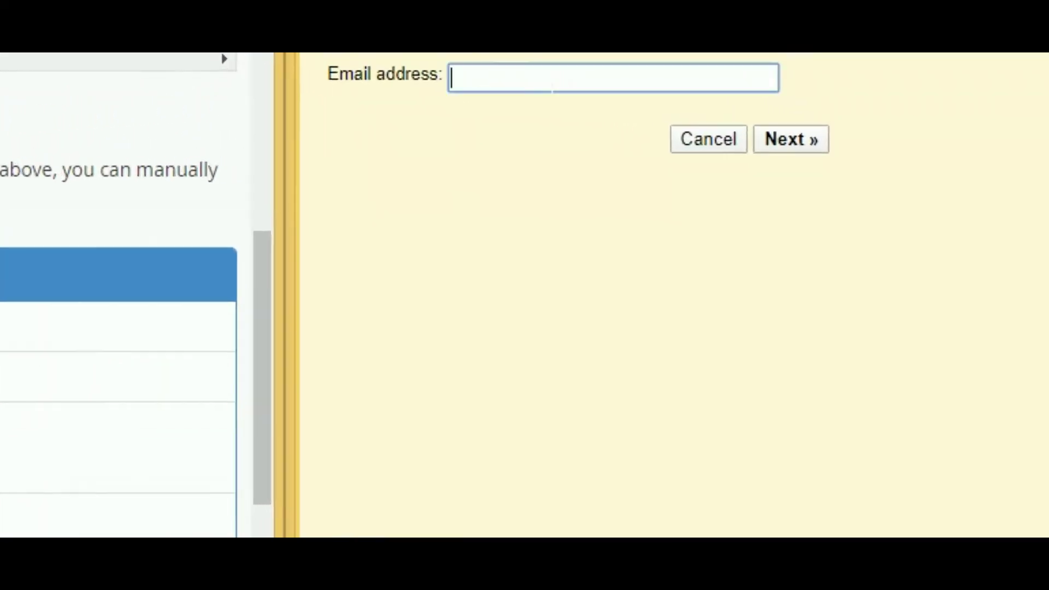
{"action": "right_click", "coordinate": [367, 90]}
{"action": "left_click", "coordinate": [497, 353]}
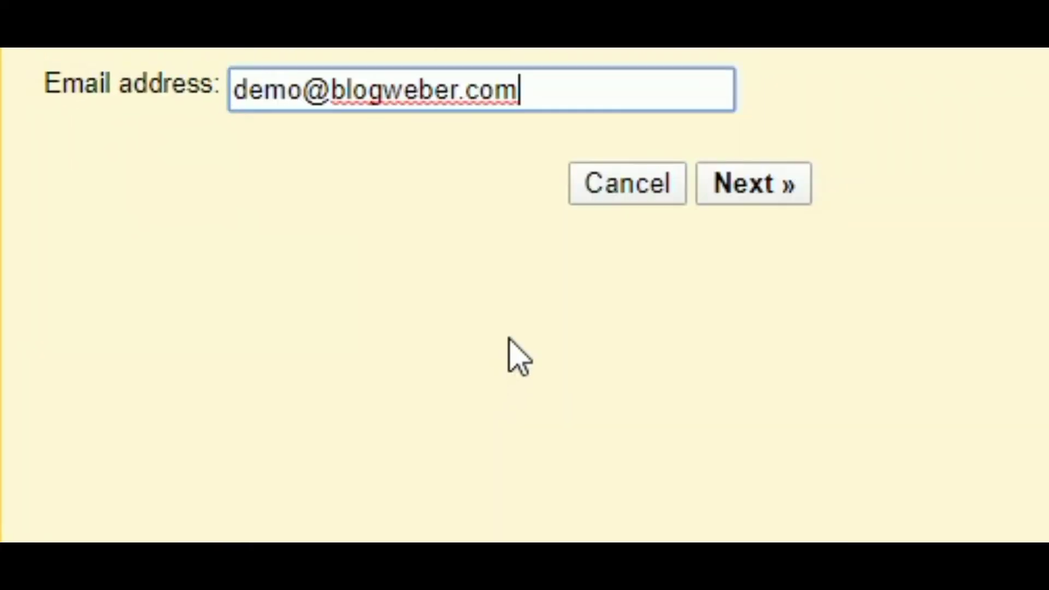
{"action": "left_click", "coordinate": [766, 200]}
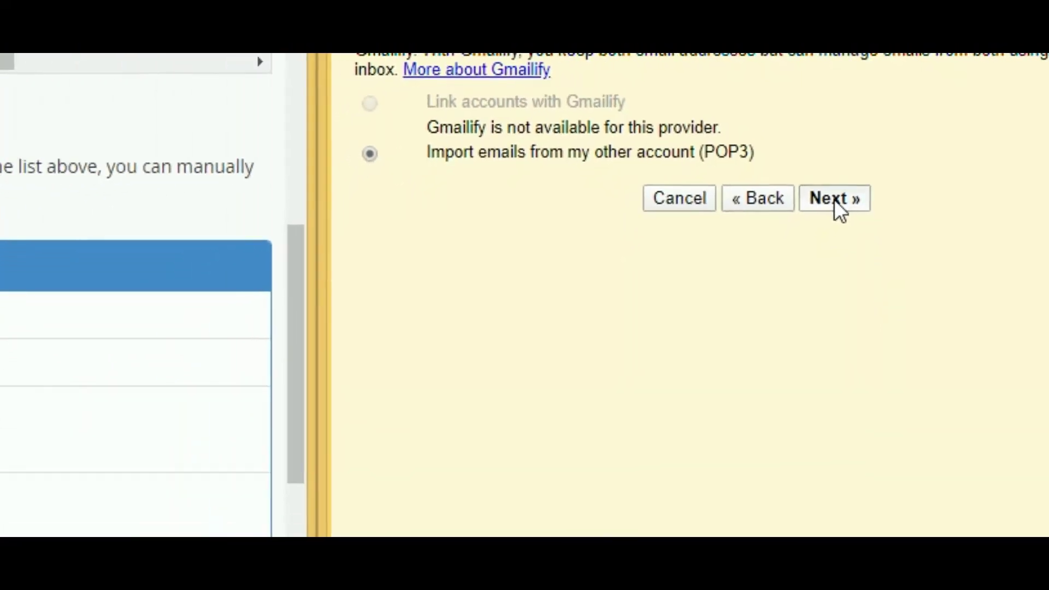
{"action": "left_click", "coordinate": [844, 170]}
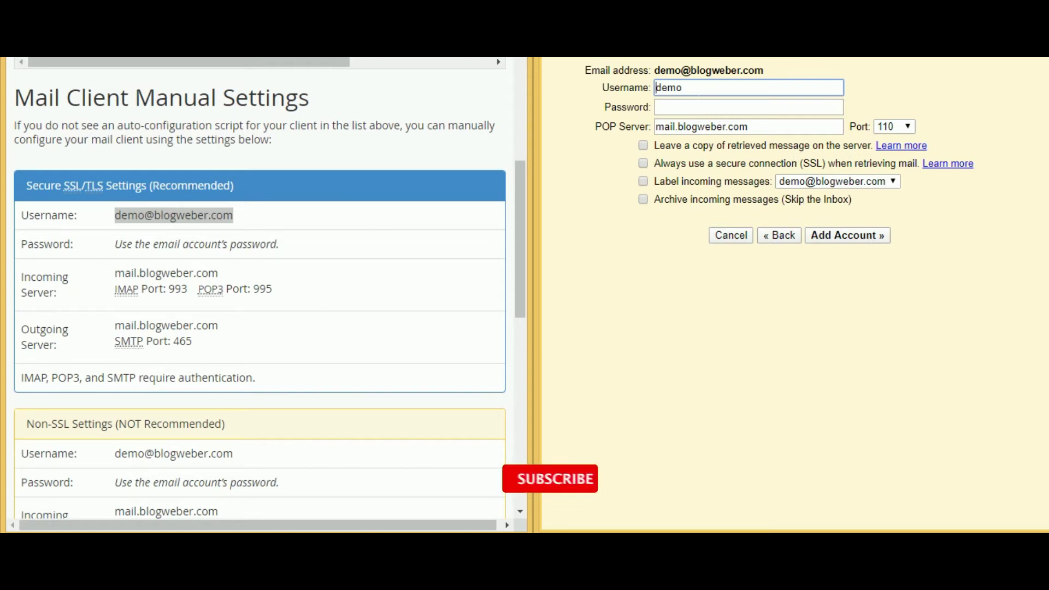
{"action": "key", "text": "ctrl+a"}
{"action": "key", "text": "ctrl+v"}
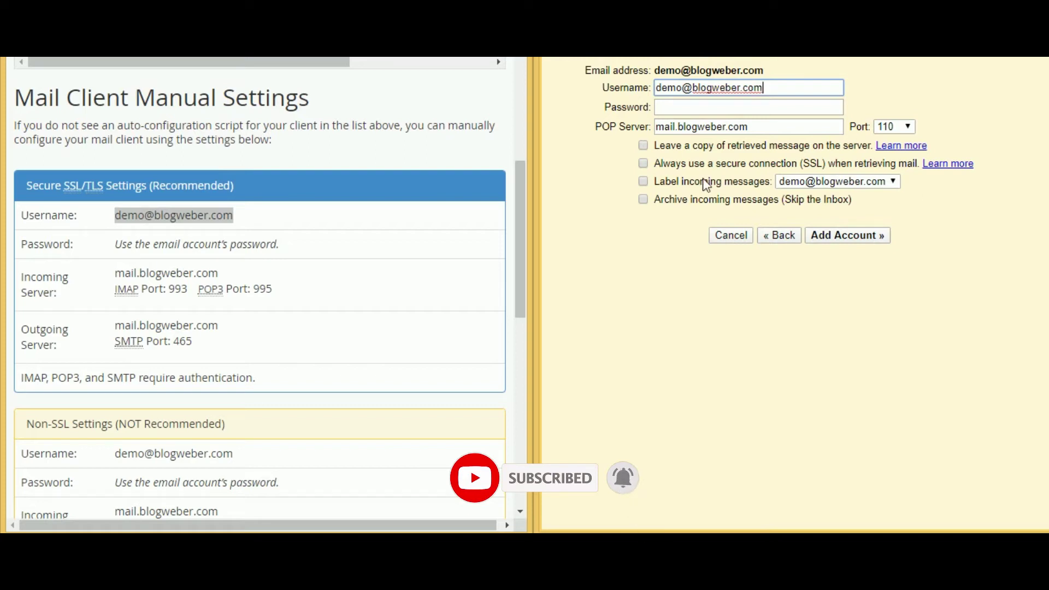
{"action": "left_click", "coordinate": [749, 107]}
{"action": "type", "text": "demo"}
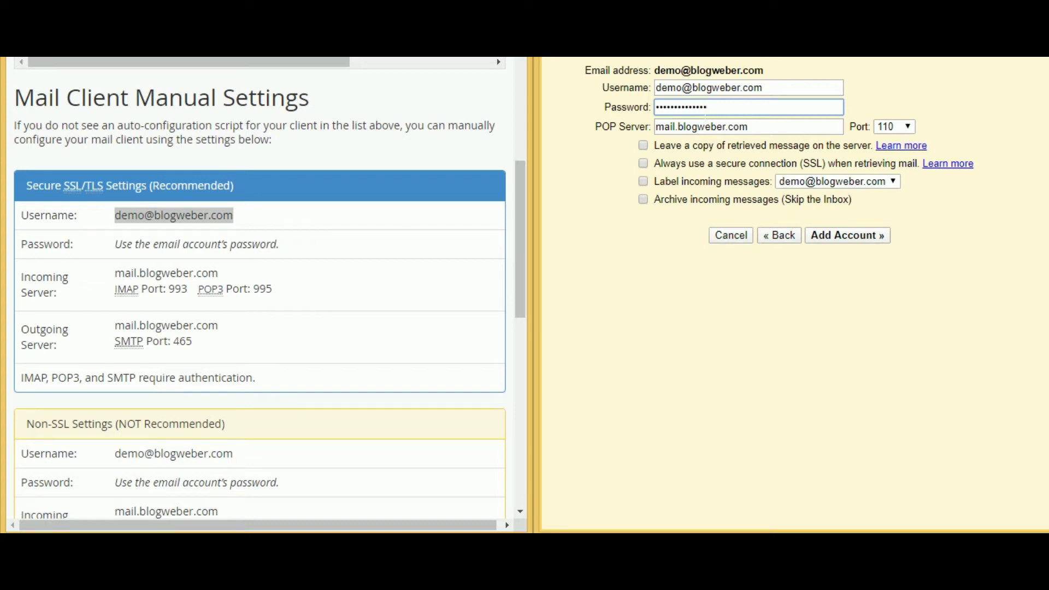
{"action": "left_click_drag", "start_coordinate": [221, 274], "coordinate": [126, 276]}
{"action": "right_click", "coordinate": [126, 276]}
{"action": "left_click", "coordinate": [155, 285]}
{"action": "double_click", "coordinate": [666, 128]}
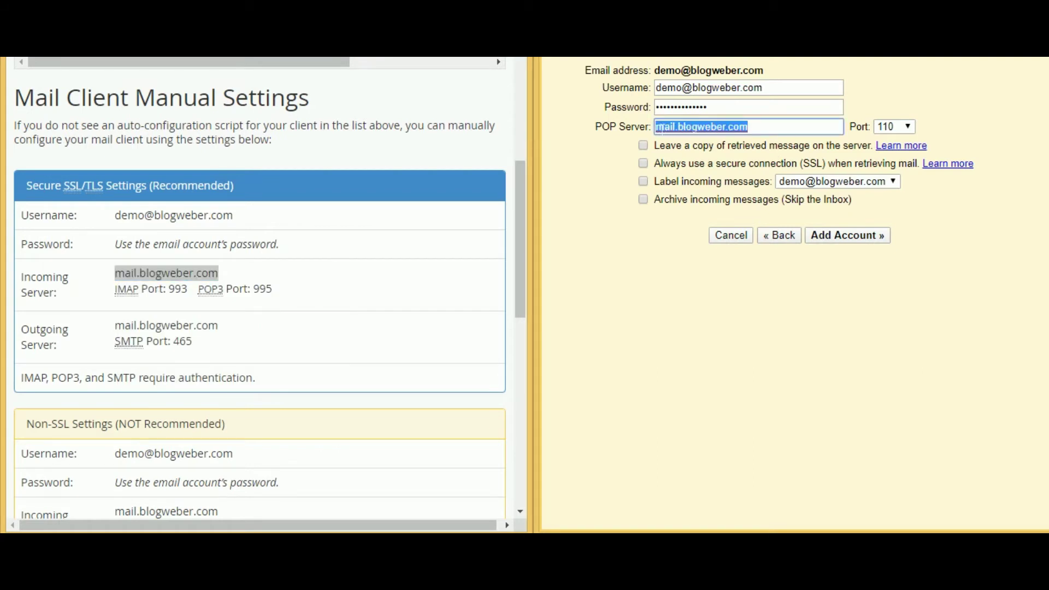
{"action": "key", "text": "ctrl+v"}
- Leave copies on the server, enable SSL, choose port 995, and add the account
{"action": "left_click", "coordinate": [644, 146]}
{"action": "left_click", "coordinate": [643, 164]}
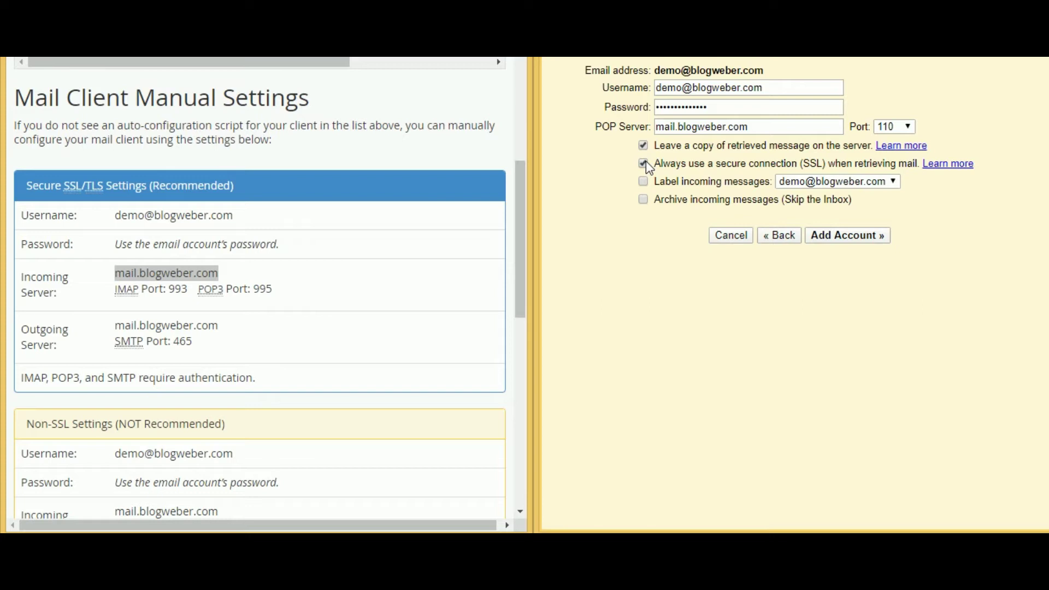
{"action": "left_click", "coordinate": [893, 130]}
{"action": "left_click", "coordinate": [891, 180]}
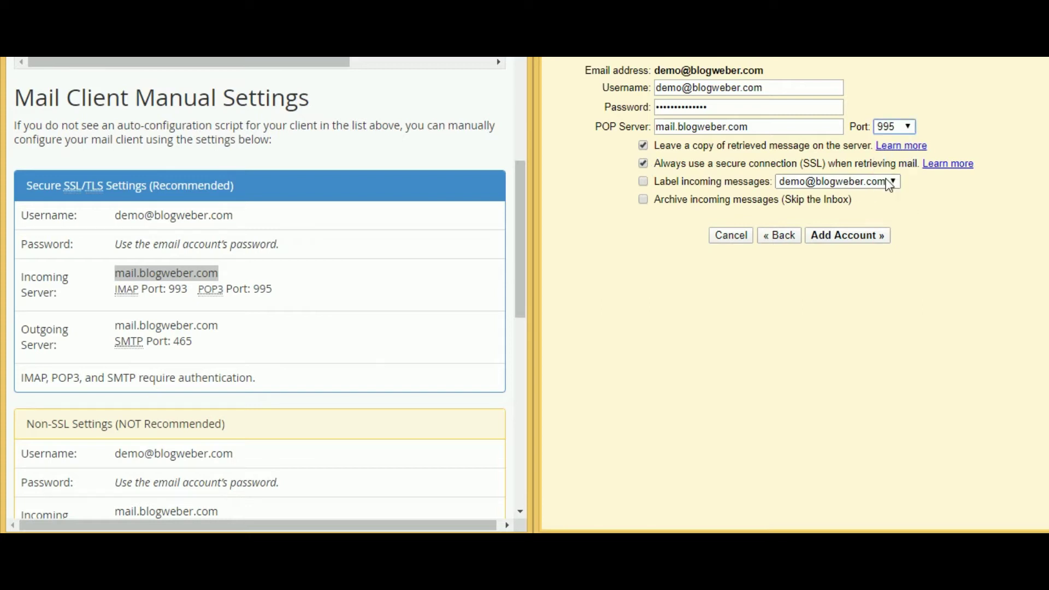
{"action": "left_click_drag", "start_coordinate": [254, 288], "coordinate": [328, 290]}
{"action": "left_click", "coordinate": [330, 290]}
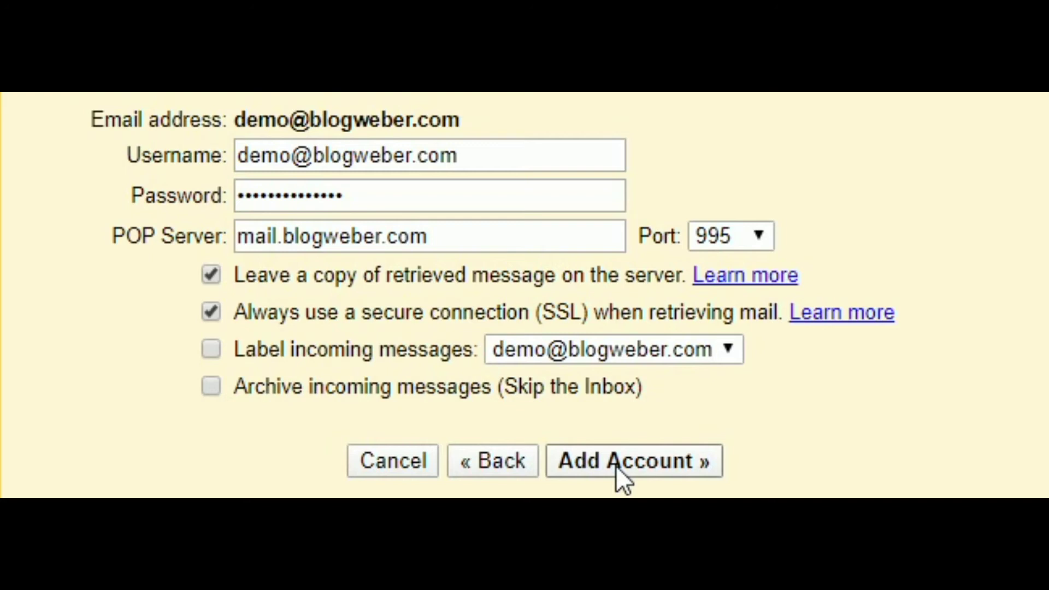
{"action": "left_click", "coordinate": [617, 466]}
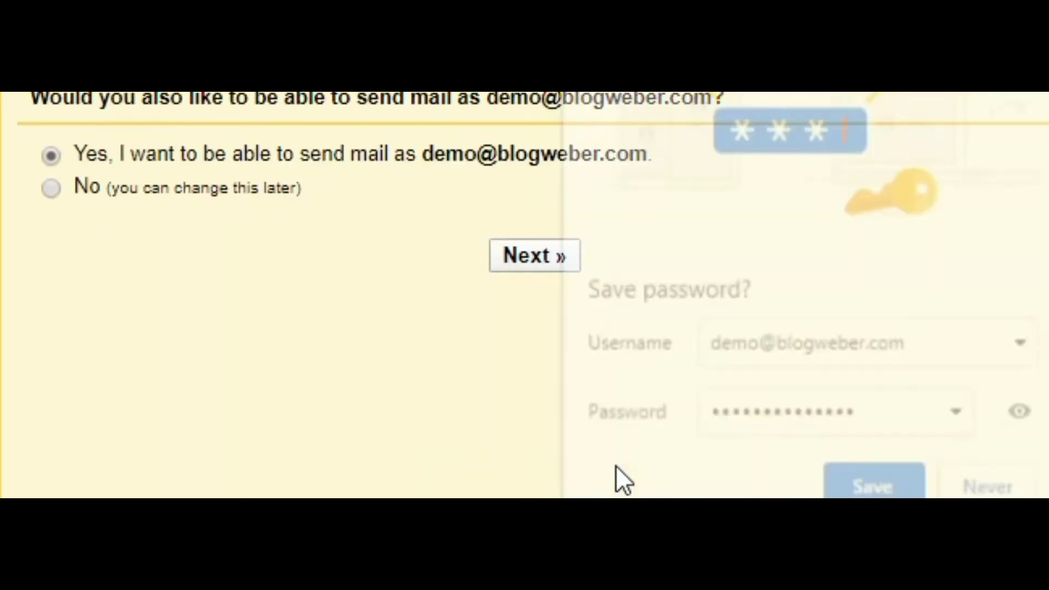
{"action": "left_click", "coordinate": [954, 474]}
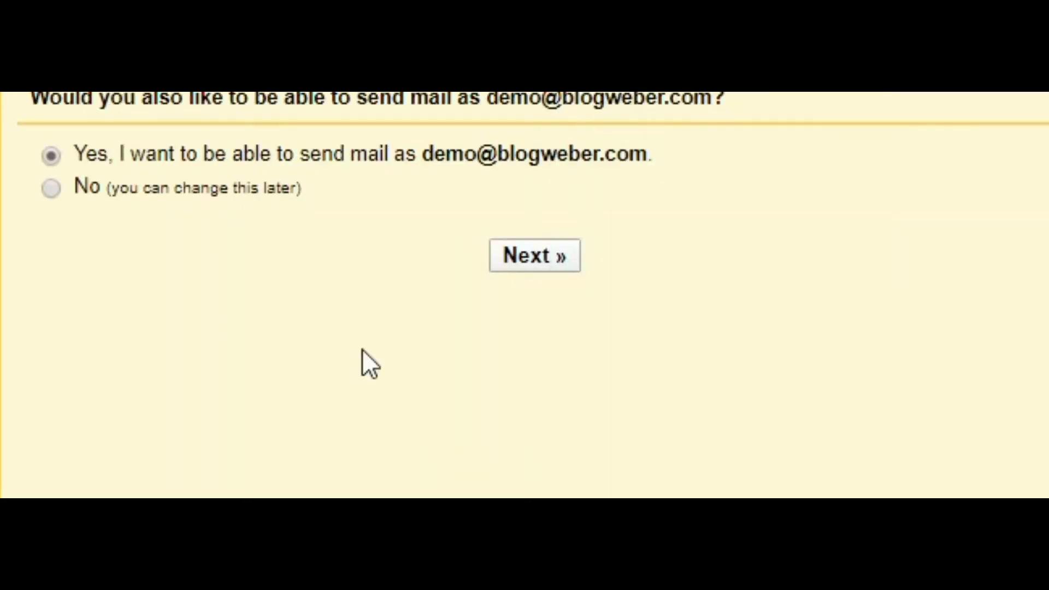
{"action": "left_click", "coordinate": [507, 261]}
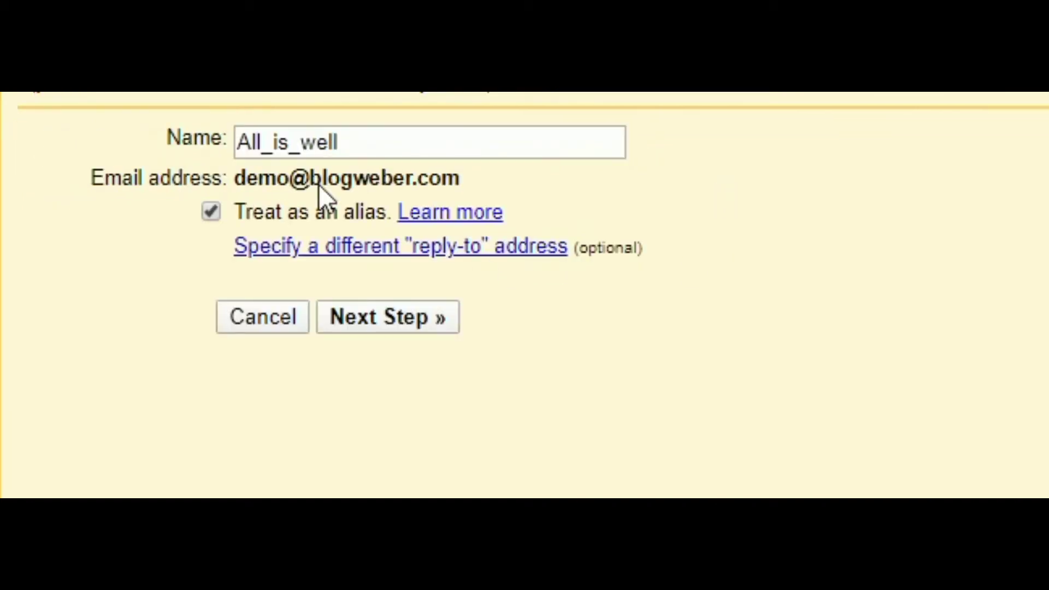
{"action": "double_click", "coordinate": [287, 142]}
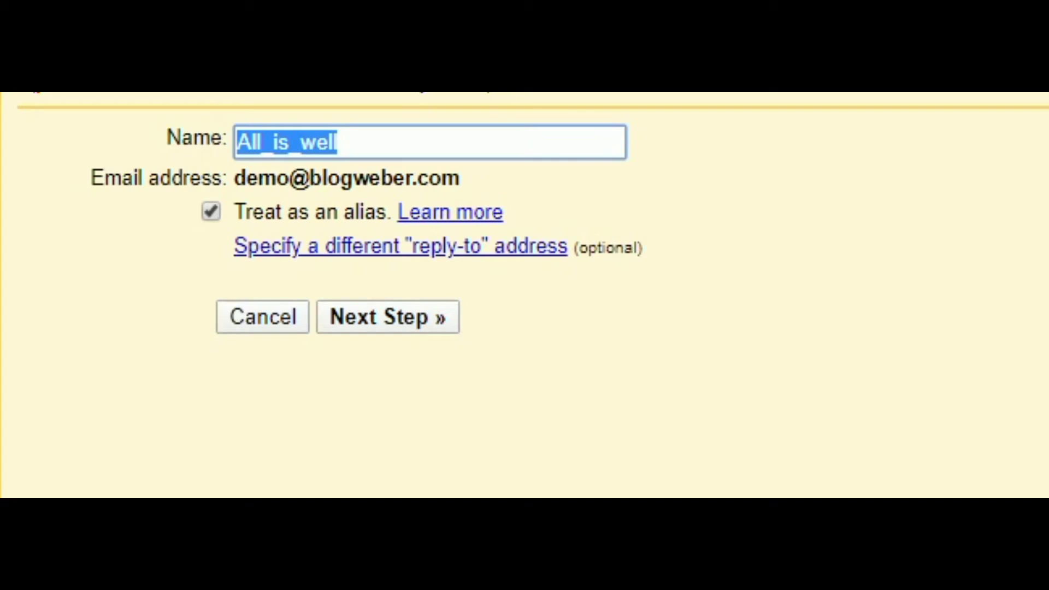
{"action": "type", "text": "Demo"}
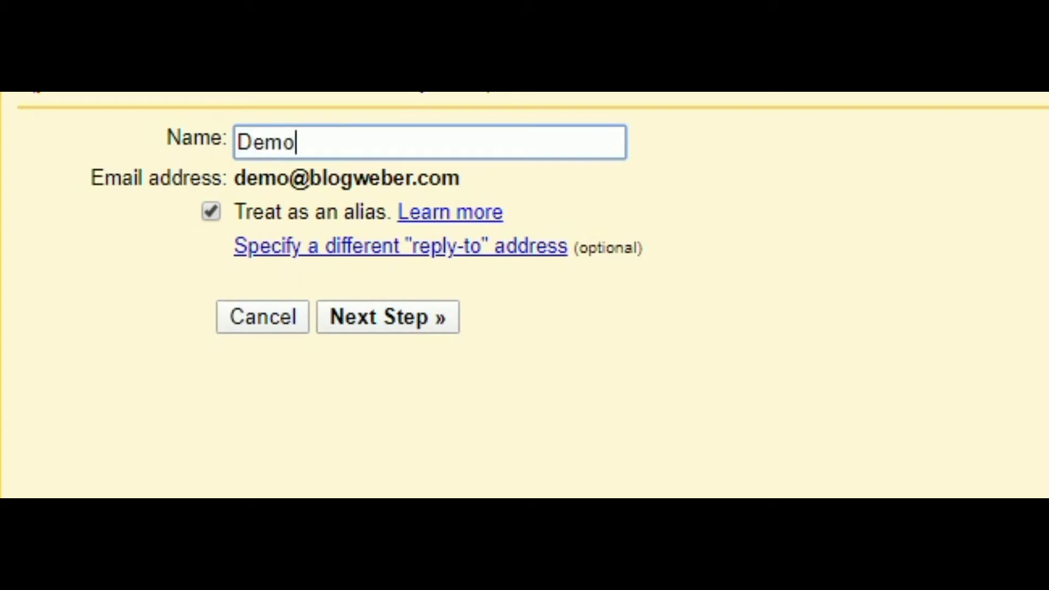
{"action": "type", "text": " Email"}
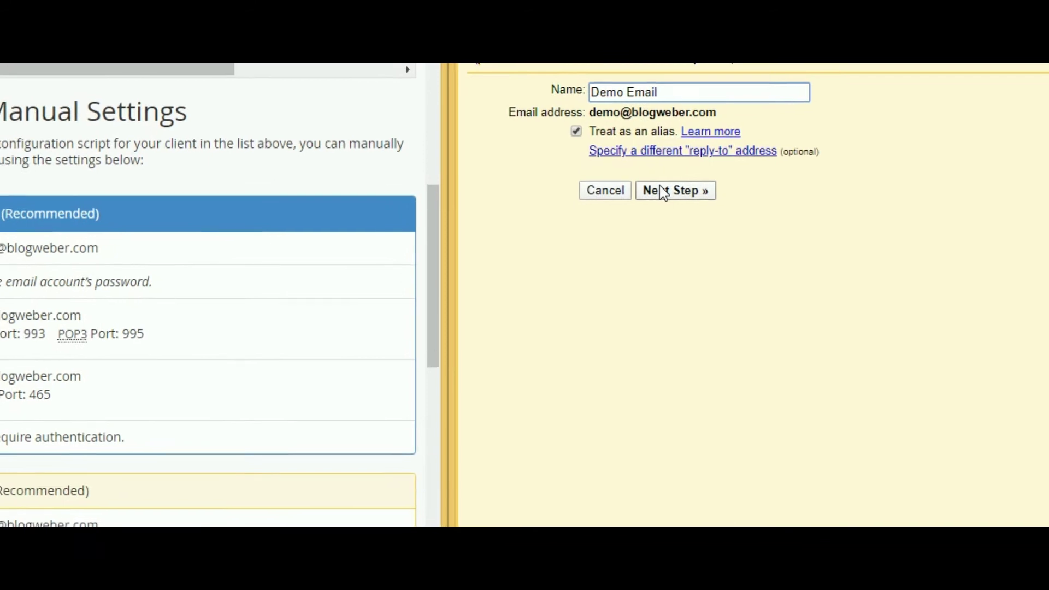
{"action": "left_click", "coordinate": [694, 178]}
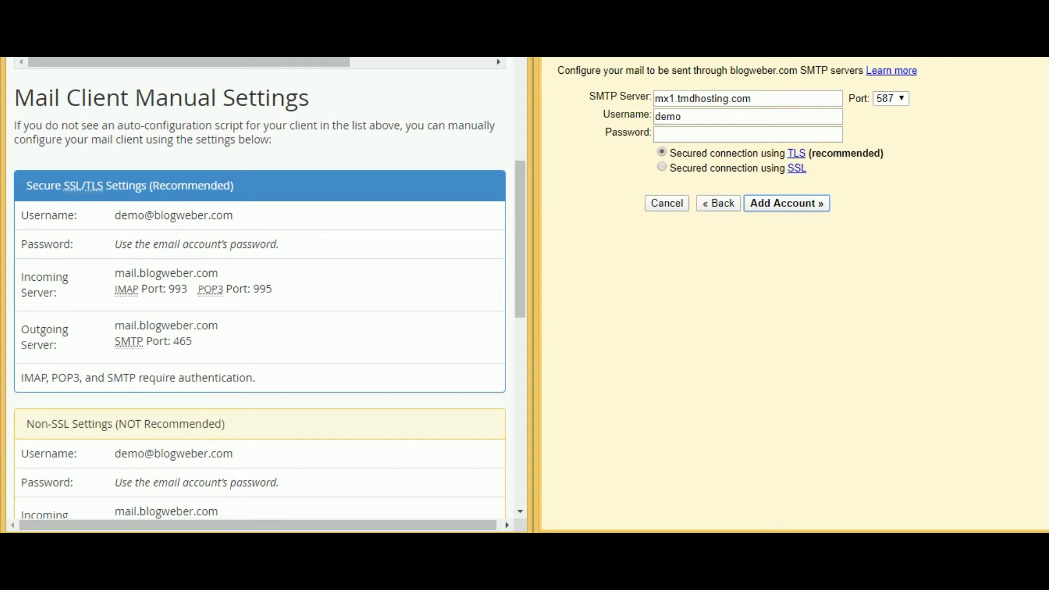
{"action": "left_click_drag", "start_coordinate": [114, 326], "coordinate": [221, 328]}
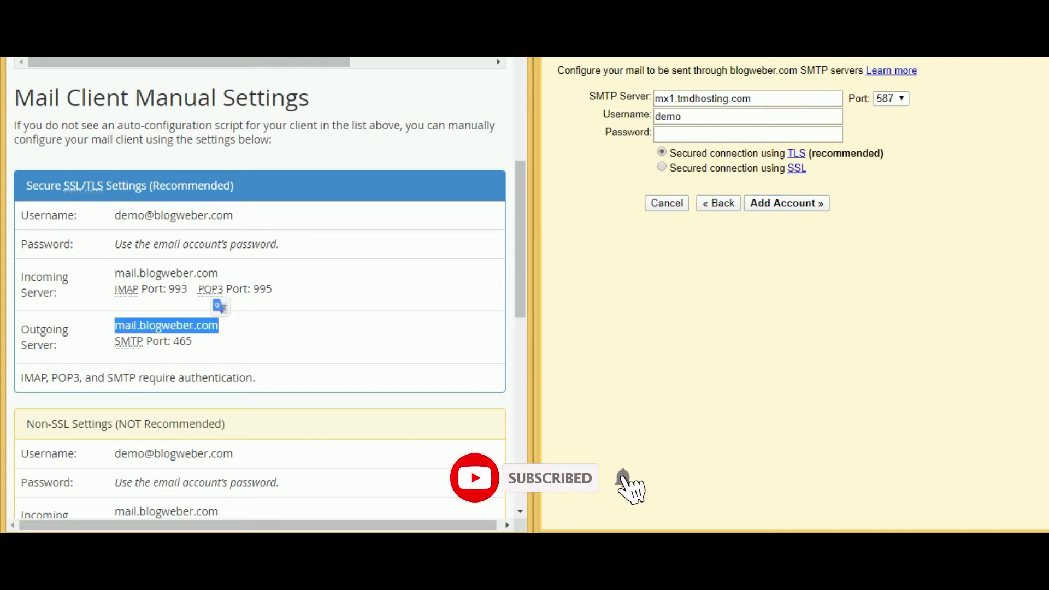
{"action": "triple_click", "coordinate": [661, 102]}
{"action": "key", "text": "ctrl+v"}
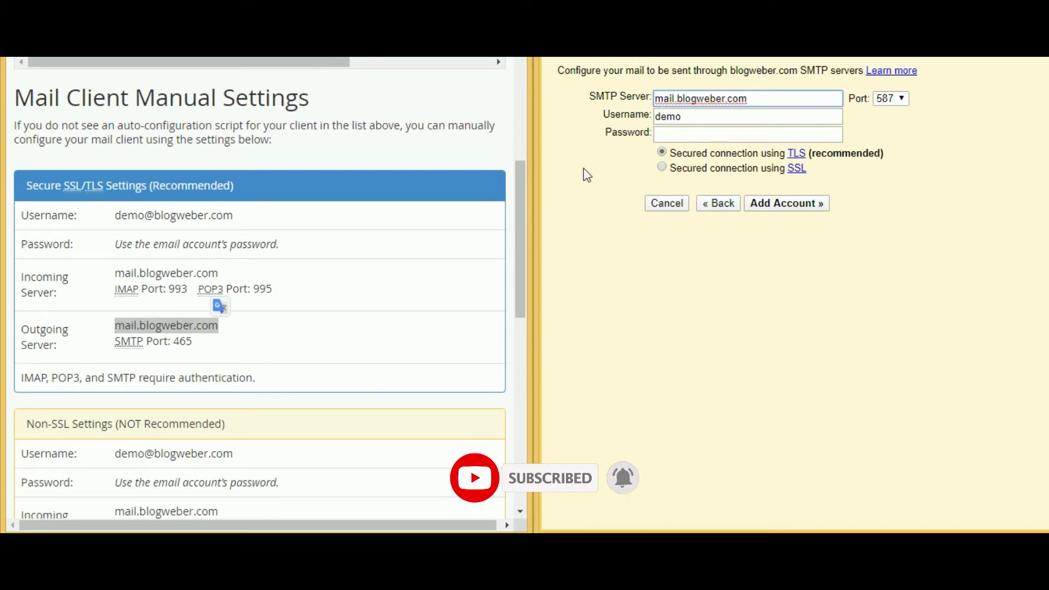
{"action": "left_click_drag", "start_coordinate": [116, 221], "coordinate": [233, 217]}
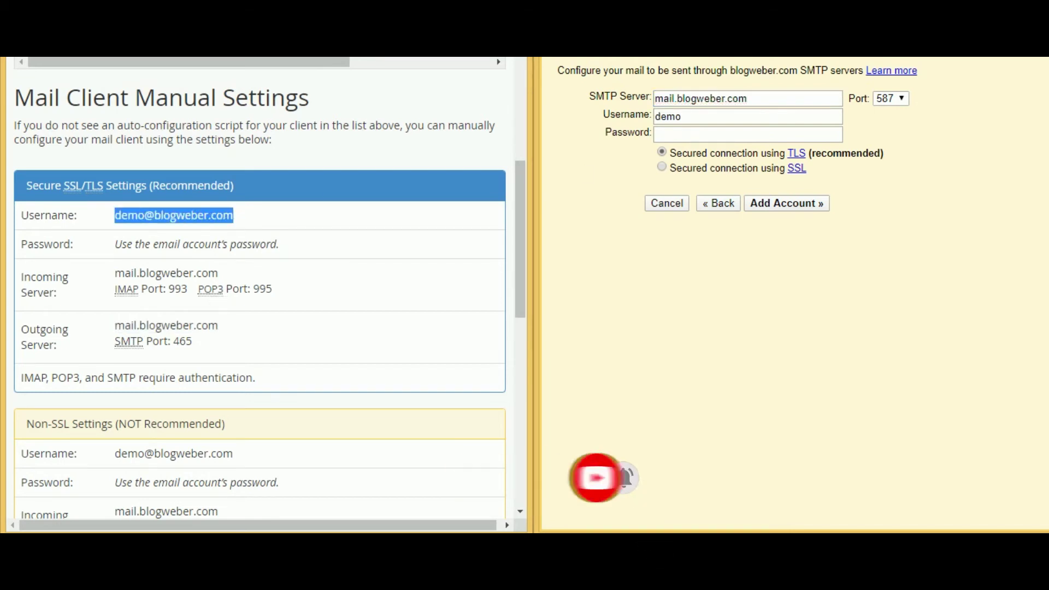
{"action": "right_click", "coordinate": [233, 219]}
{"action": "left_click", "coordinate": [270, 230]}
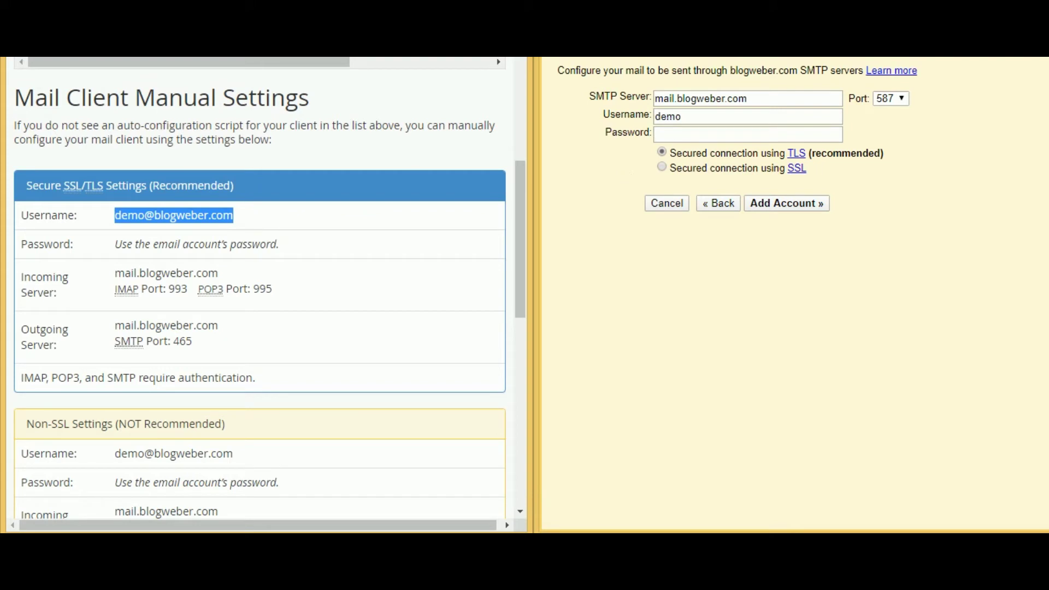
{"action": "double_click", "coordinate": [668, 117]}
{"action": "key", "text": "ctrl+v"}
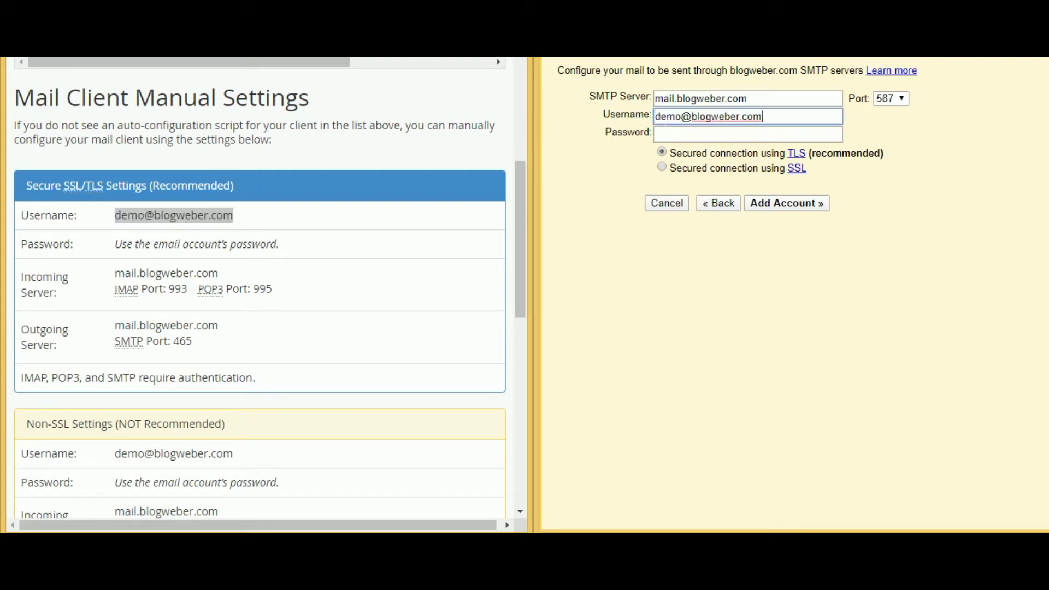
- Enter the SMTP password, choose port 465 with SSL, and submit the settings
{"action": "left_click", "coordinate": [748, 134]}
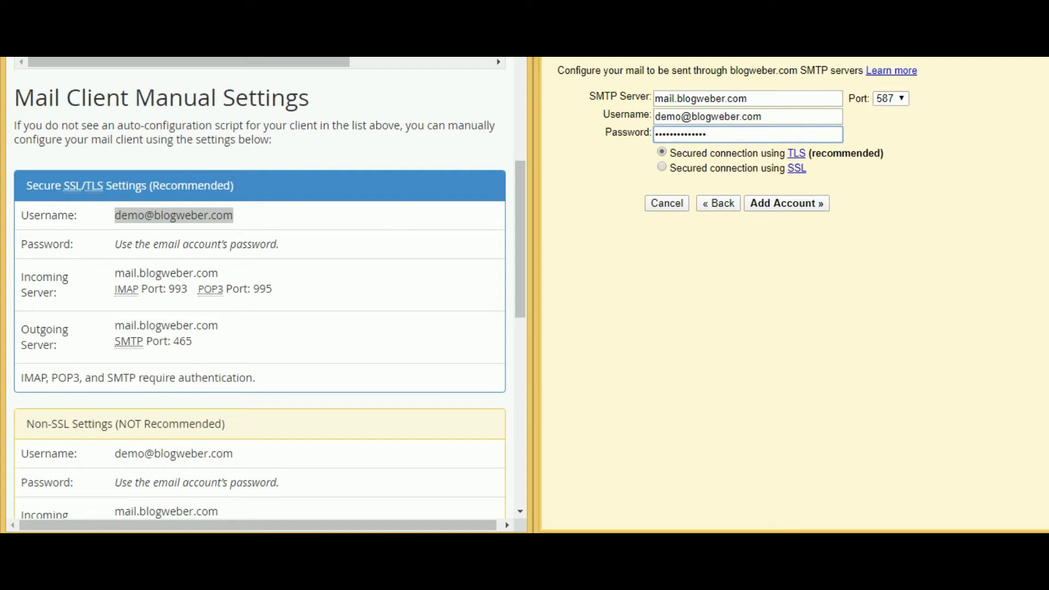
{"action": "left_click_drag", "start_coordinate": [171, 342], "coordinate": [186, 342]}
{"action": "double_click", "coordinate": [183, 342]}
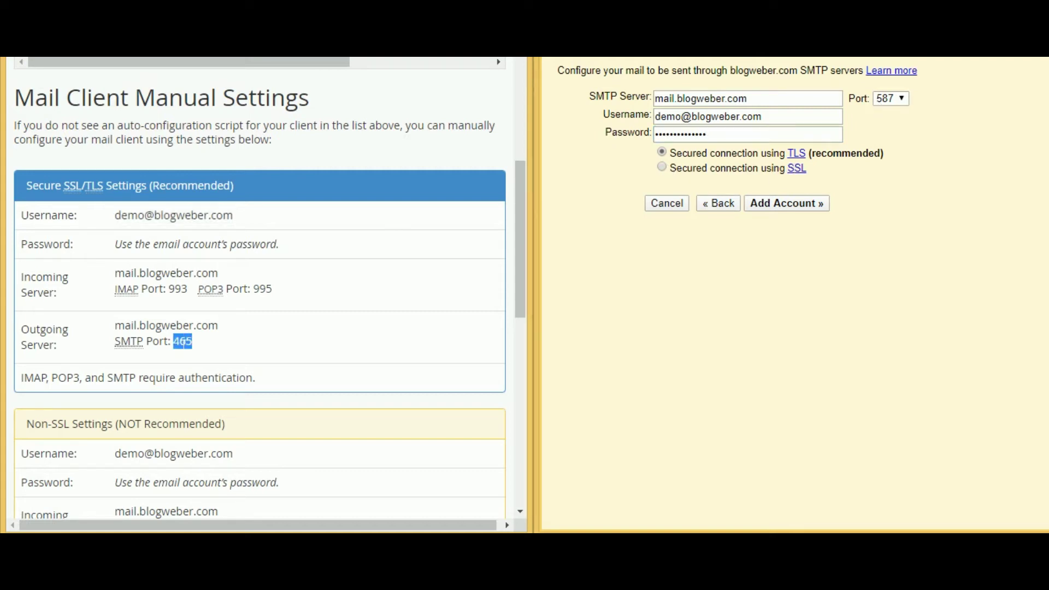
{"action": "left_click", "coordinate": [901, 99]}
{"action": "left_click", "coordinate": [885, 124]}
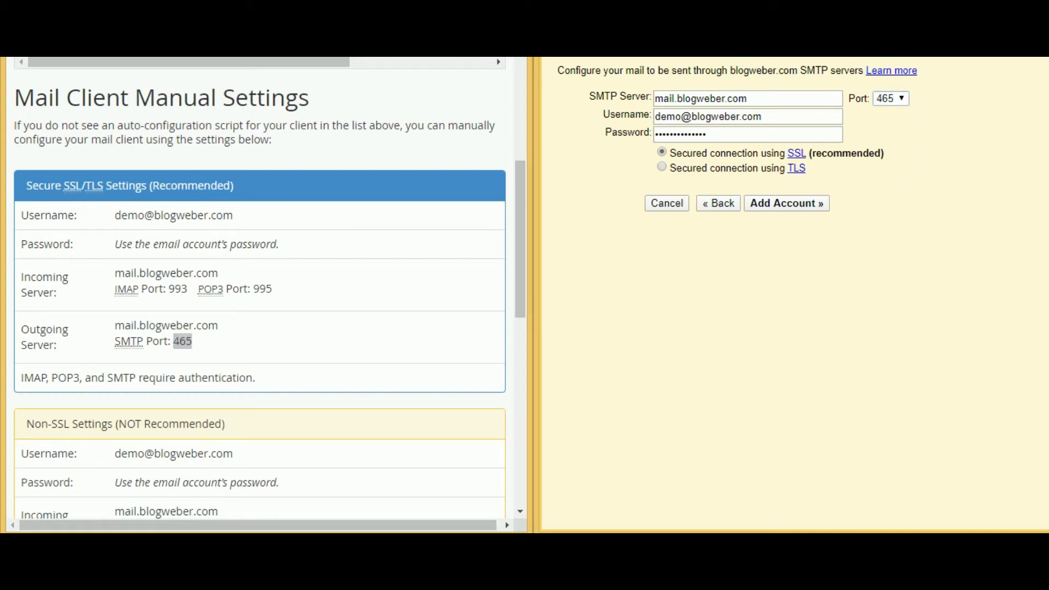
{"action": "left_click", "coordinate": [777, 203]}
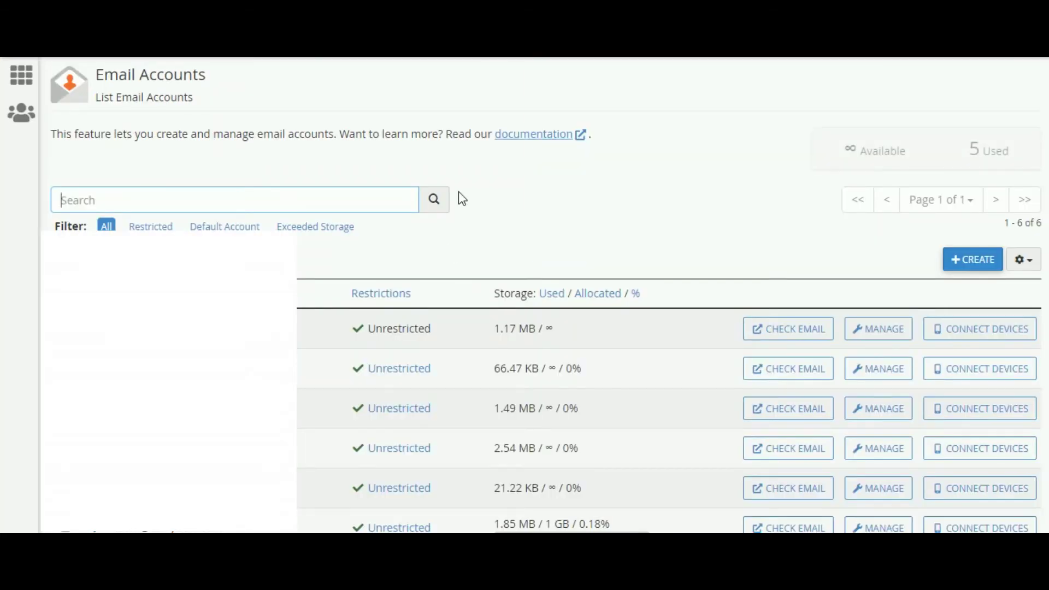
- Open the demo mailbox in Roundcube webmail and refresh the inbox
{"action": "scroll", "coordinate": [377, 274], "scroll_direction": "down", "scroll_amount": 2}
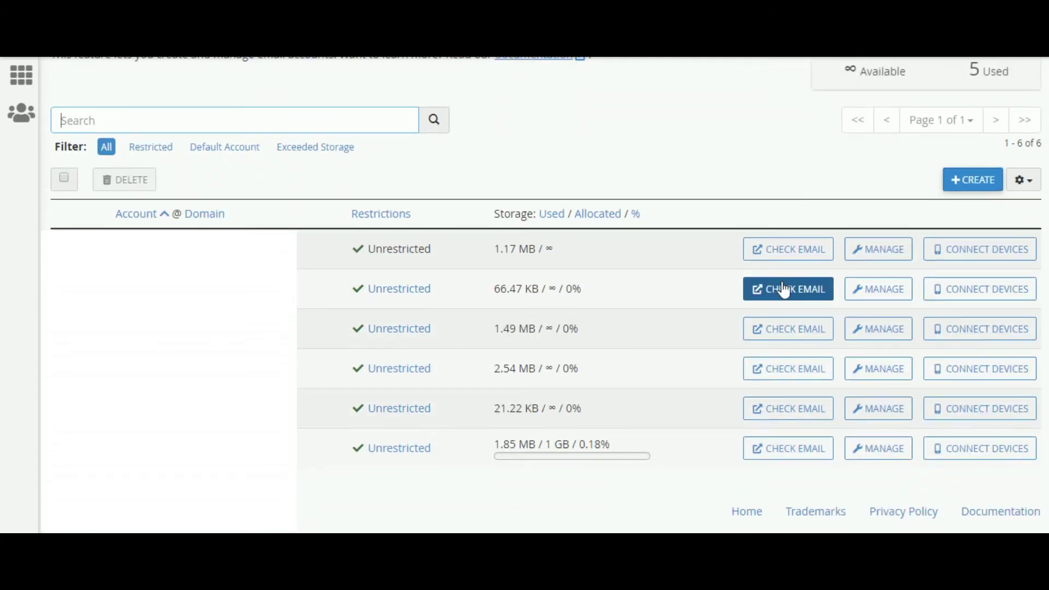
{"action": "left_click", "coordinate": [814, 294]}
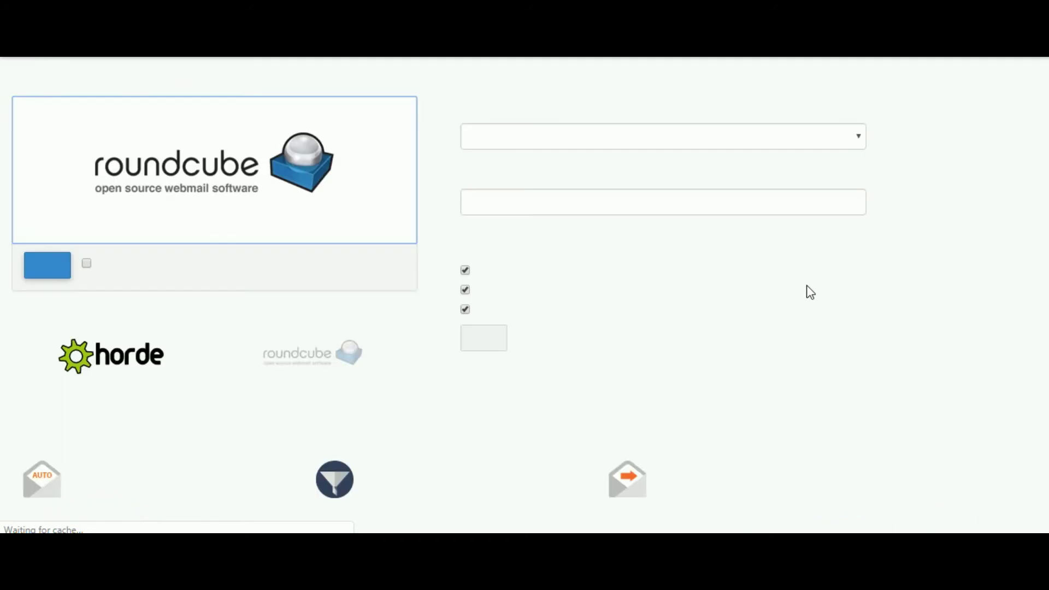
{"action": "left_click", "coordinate": [176, 175]}
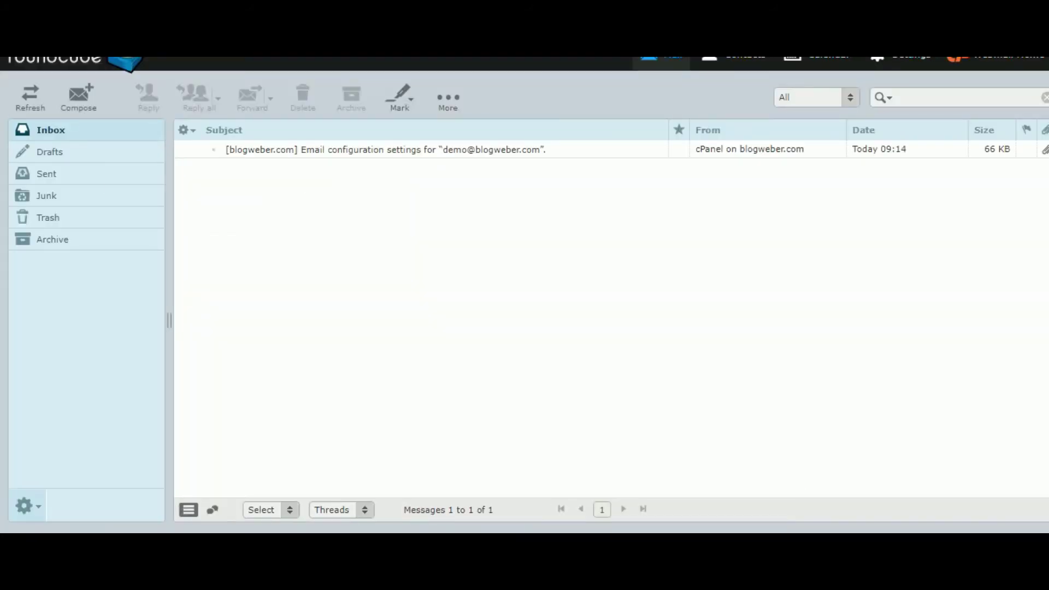
{"action": "left_click", "coordinate": [39, 100]}
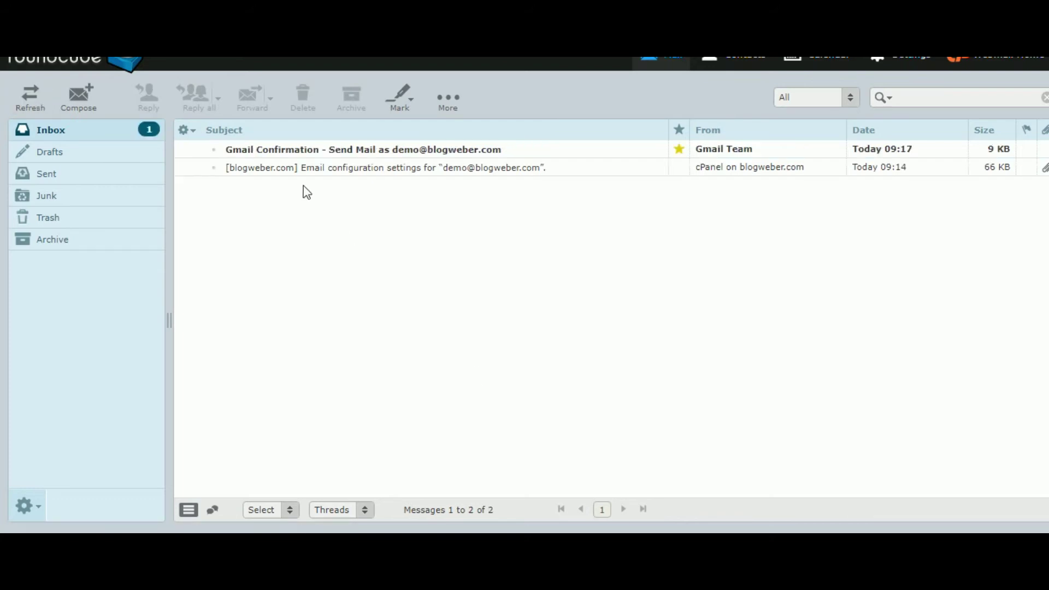
- Copy the confirmation code from the Gmail Confirmation message
{"action": "double_click", "coordinate": [332, 150]}
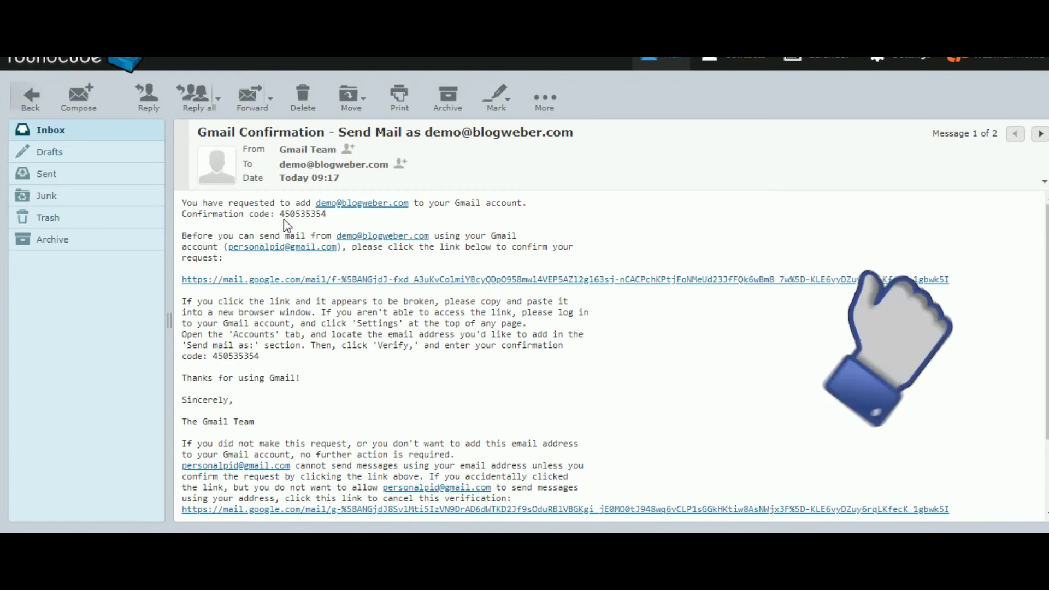
{"action": "double_click", "coordinate": [303, 214]}
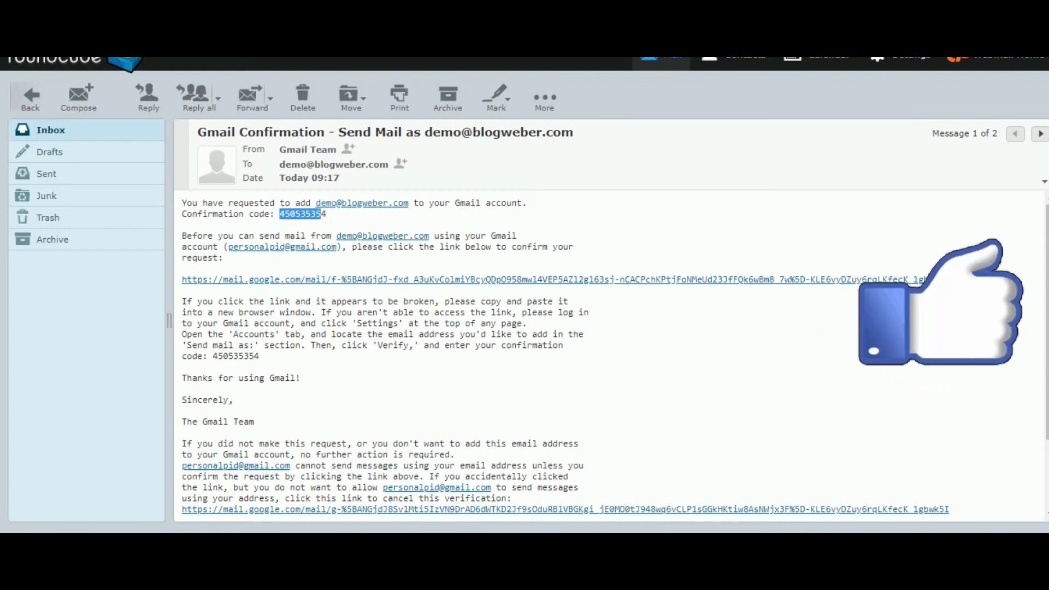
{"action": "right_click", "coordinate": [343, 217]}
{"action": "left_click", "coordinate": [361, 224]}
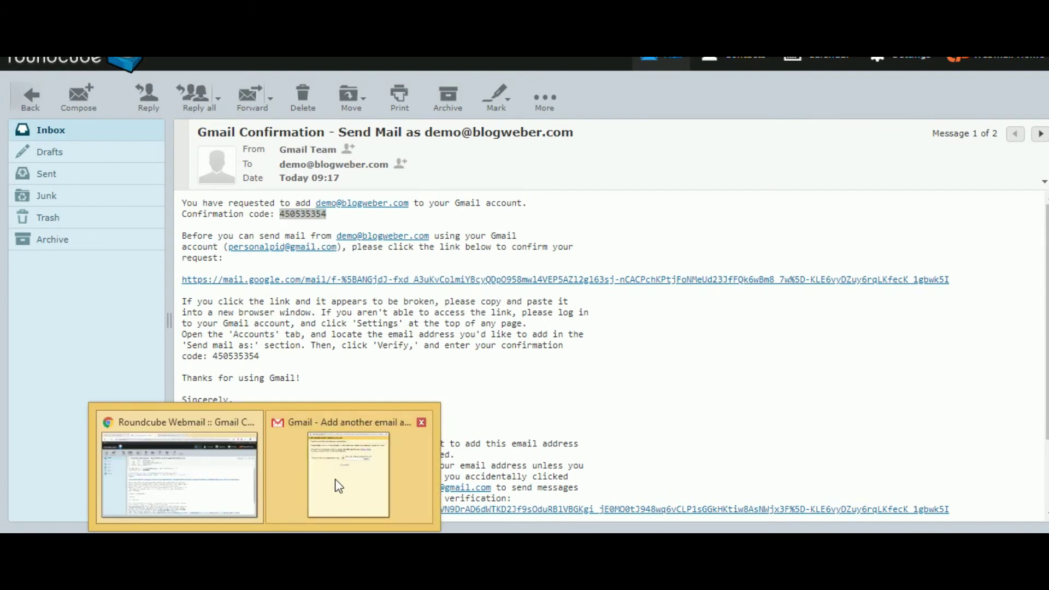
- Paste the copied code into Gmail's send-as verification field and verify it
{"action": "left_click", "coordinate": [336, 483]}
{"action": "right_click", "coordinate": [789, 159]}
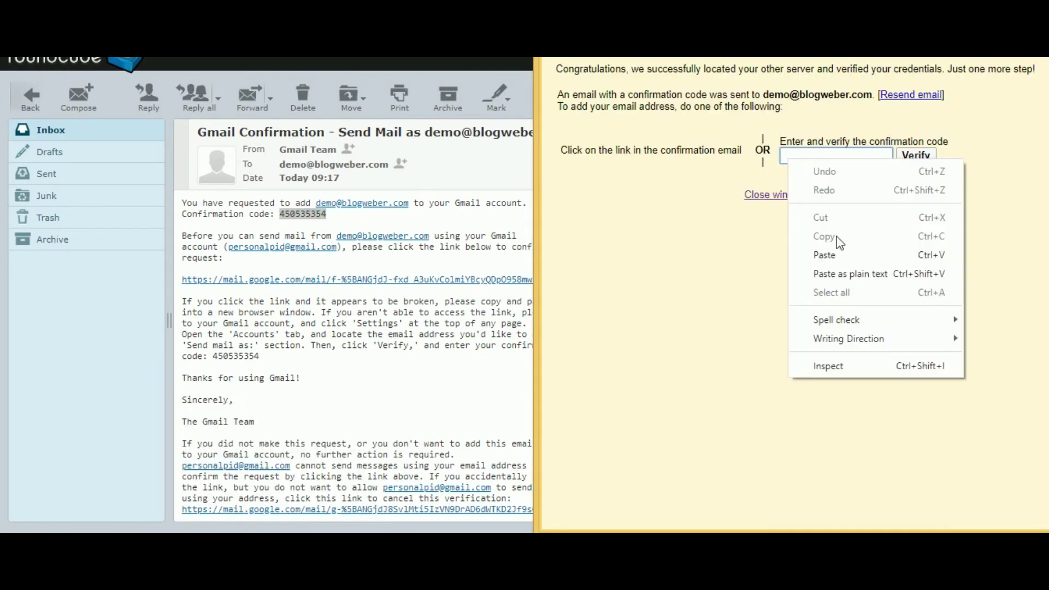
{"action": "left_click", "coordinate": [839, 254]}
{"action": "left_click", "coordinate": [915, 157]}
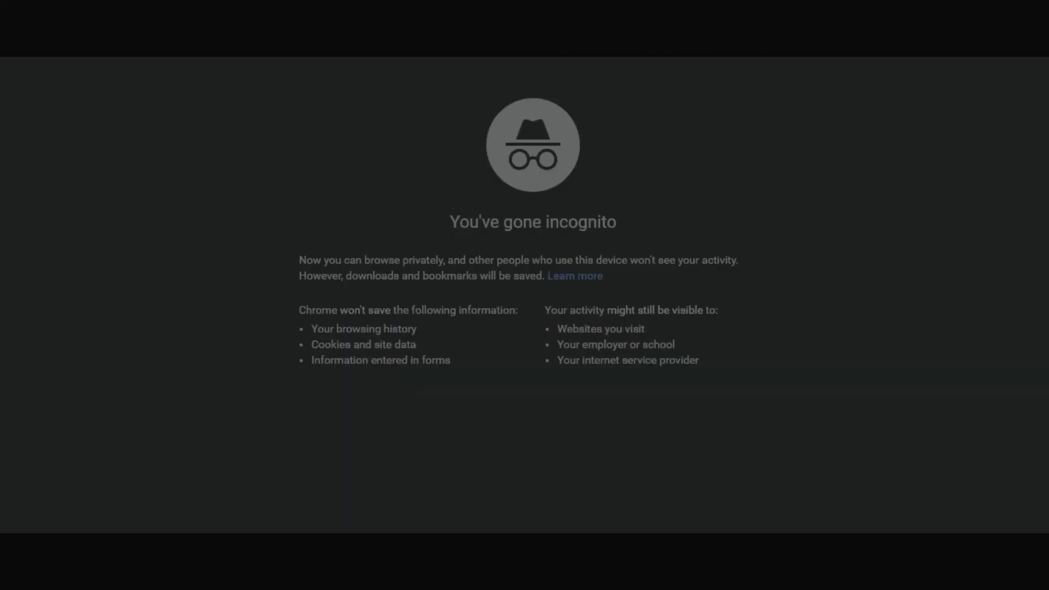
- Load Gmail in the incognito window via the gm address-bar shortcut
{"action": "type", "text": "gm"}
{"action": "key", "text": "Return"}
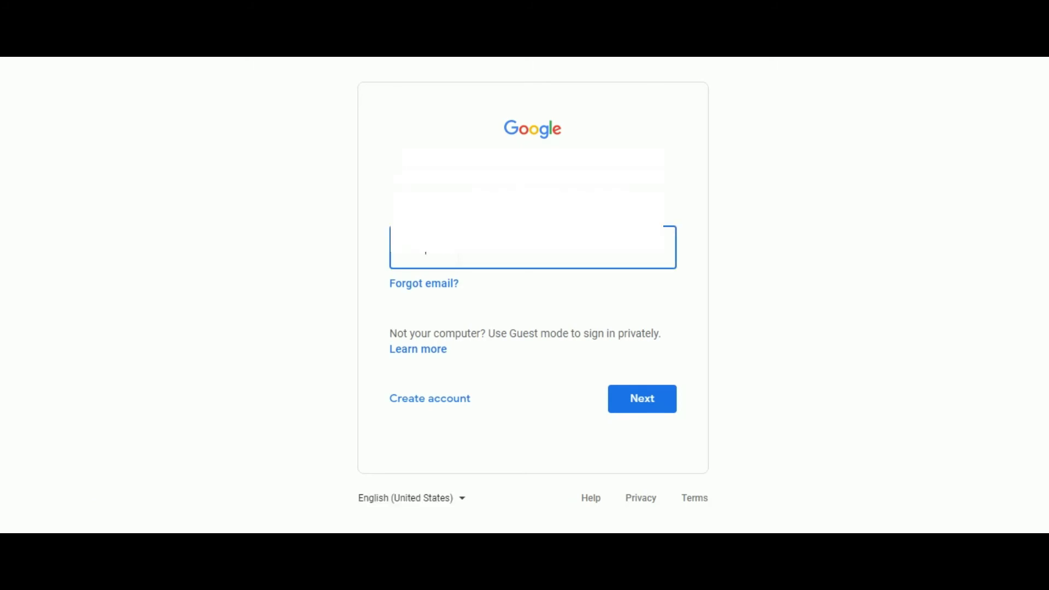
- Sign in to the second Google account with its email and password, then start a new message
{"action": "key", "text": "Return"}
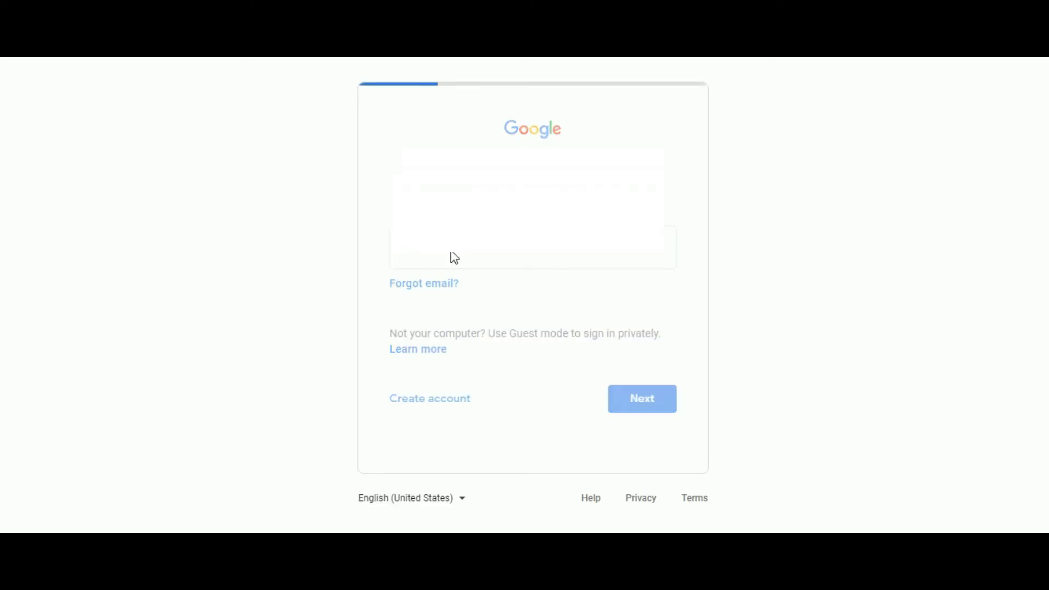
{"action": "type", "text": "•"}
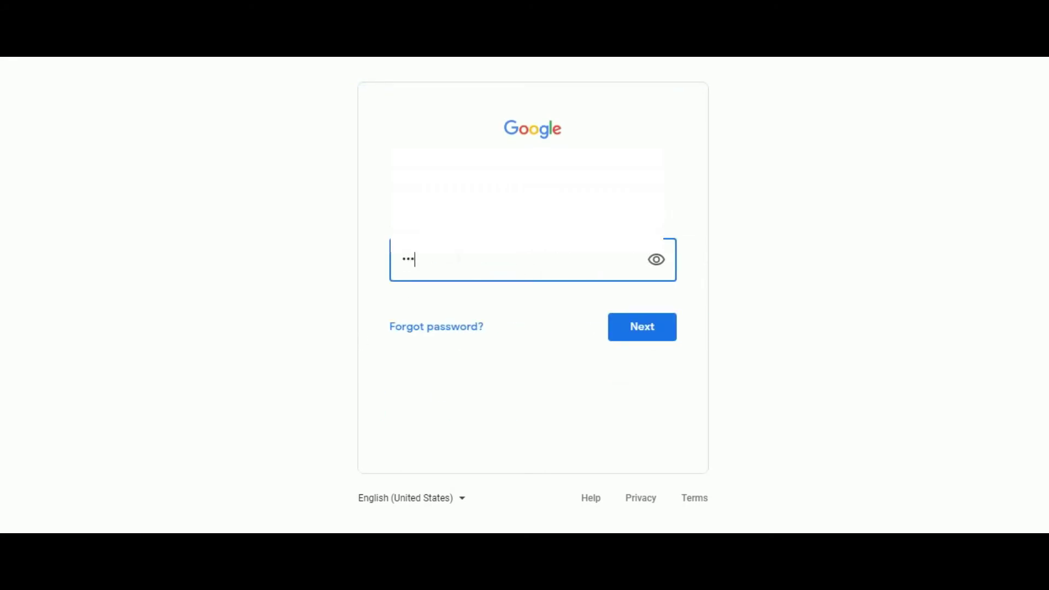
{"action": "key", "text": "Return"}
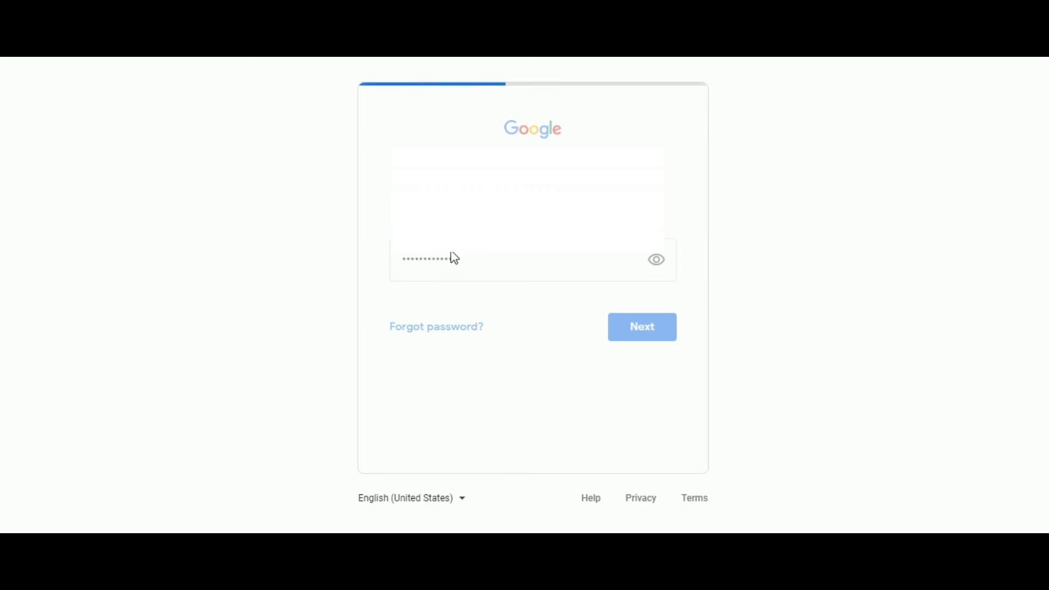
{"action": "left_click", "coordinate": [65, 99]}
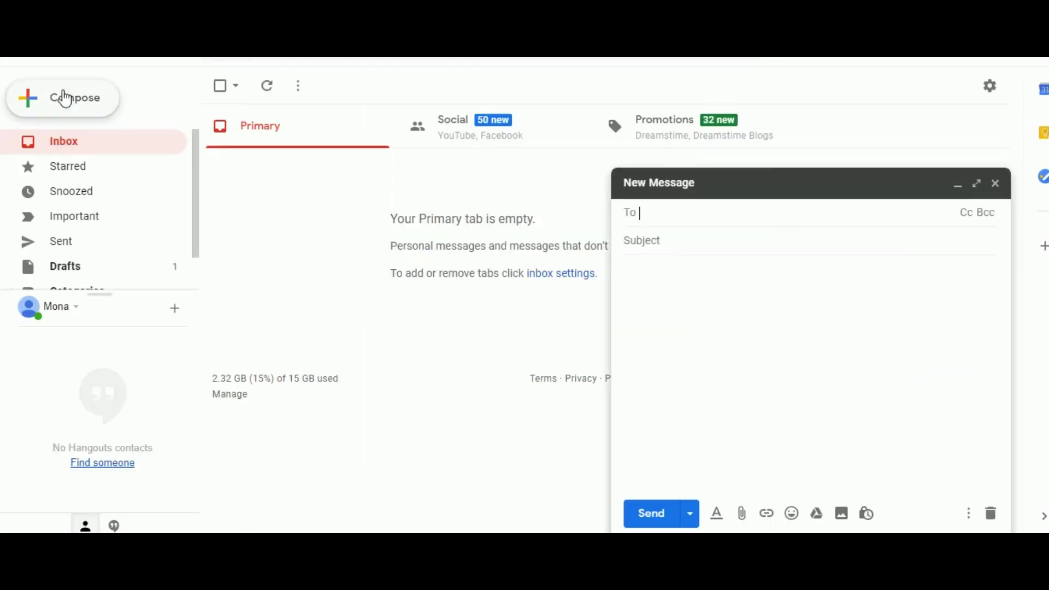
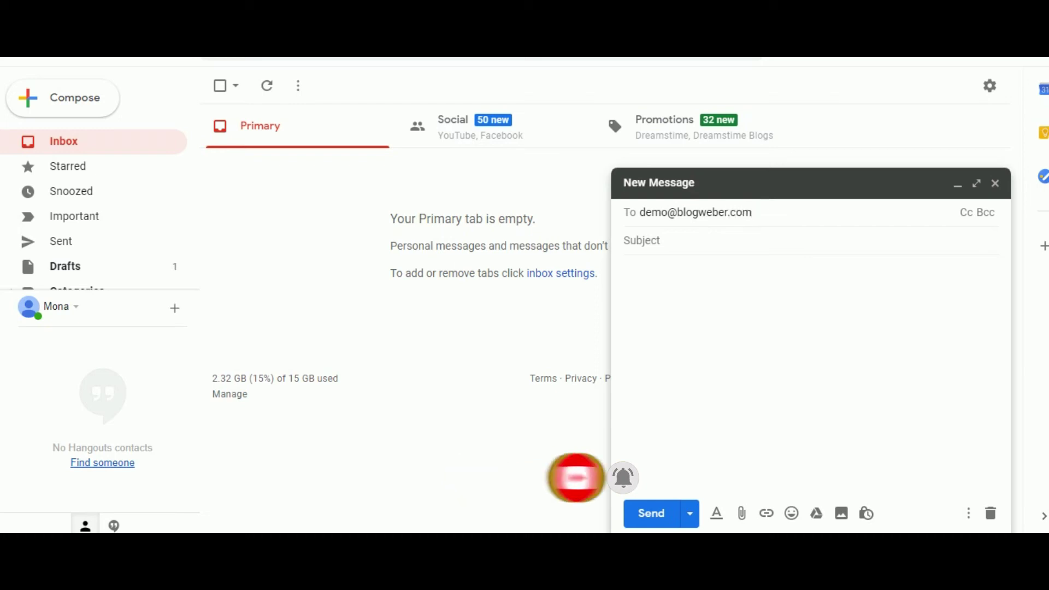
{"action": "left_click", "coordinate": [683, 238]}
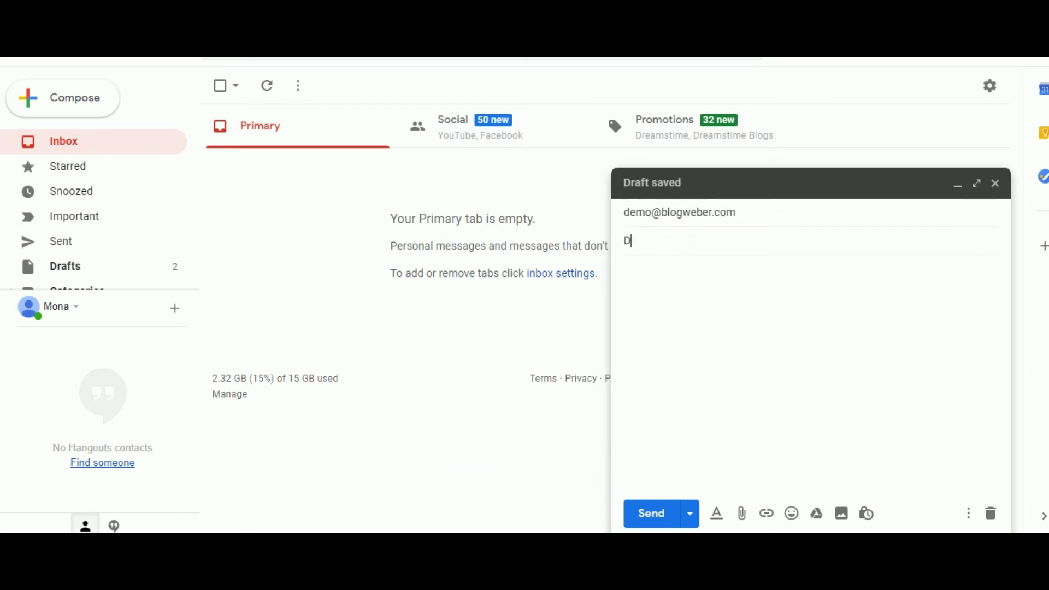
{"action": "left_click", "coordinate": [625, 270]}
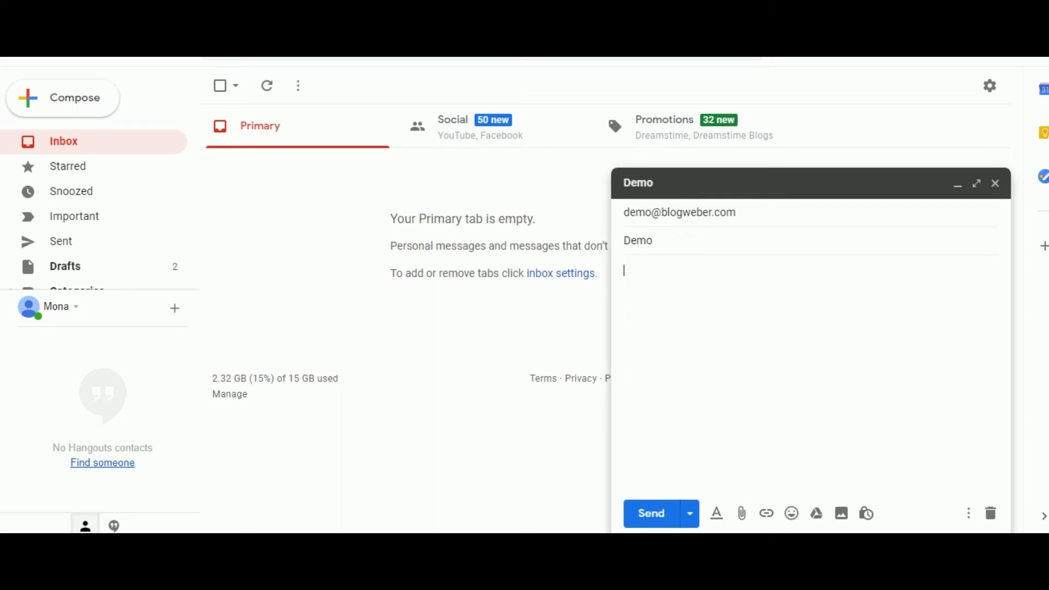
{"action": "type", "text": "Demo"}
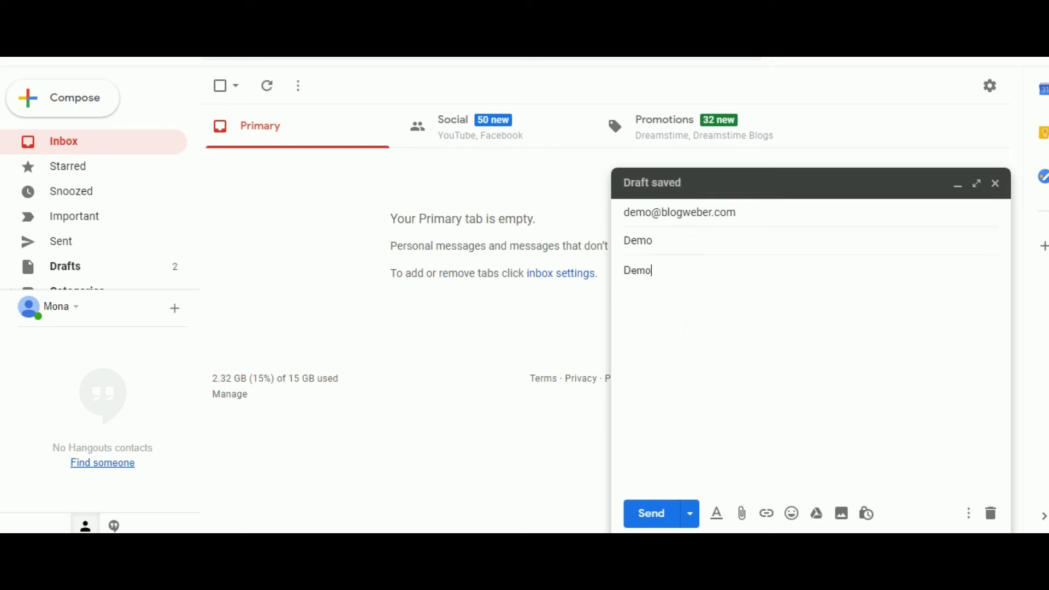
{"action": "left_click", "coordinate": [660, 522]}
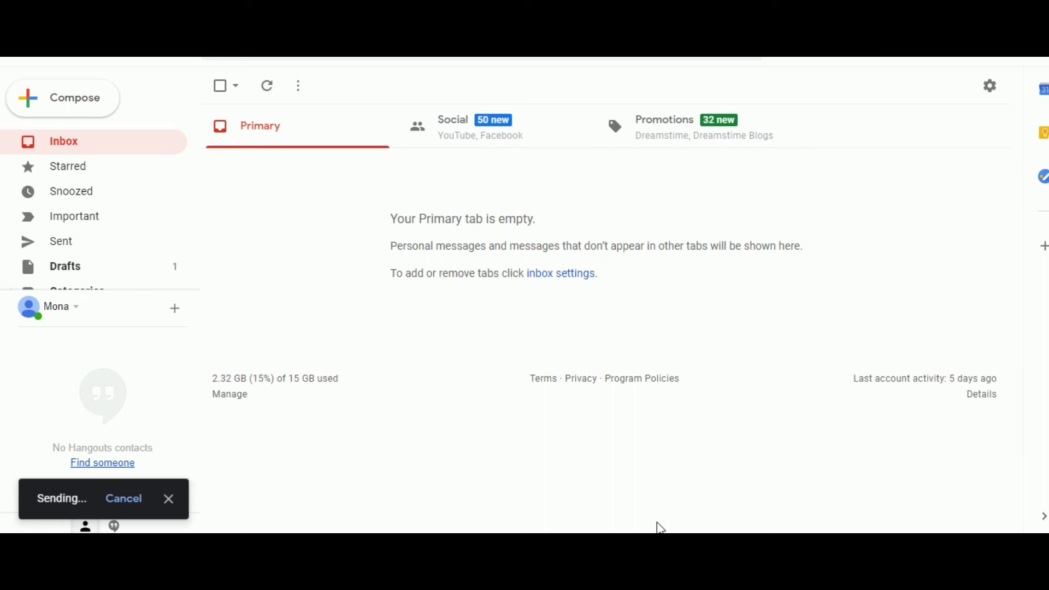